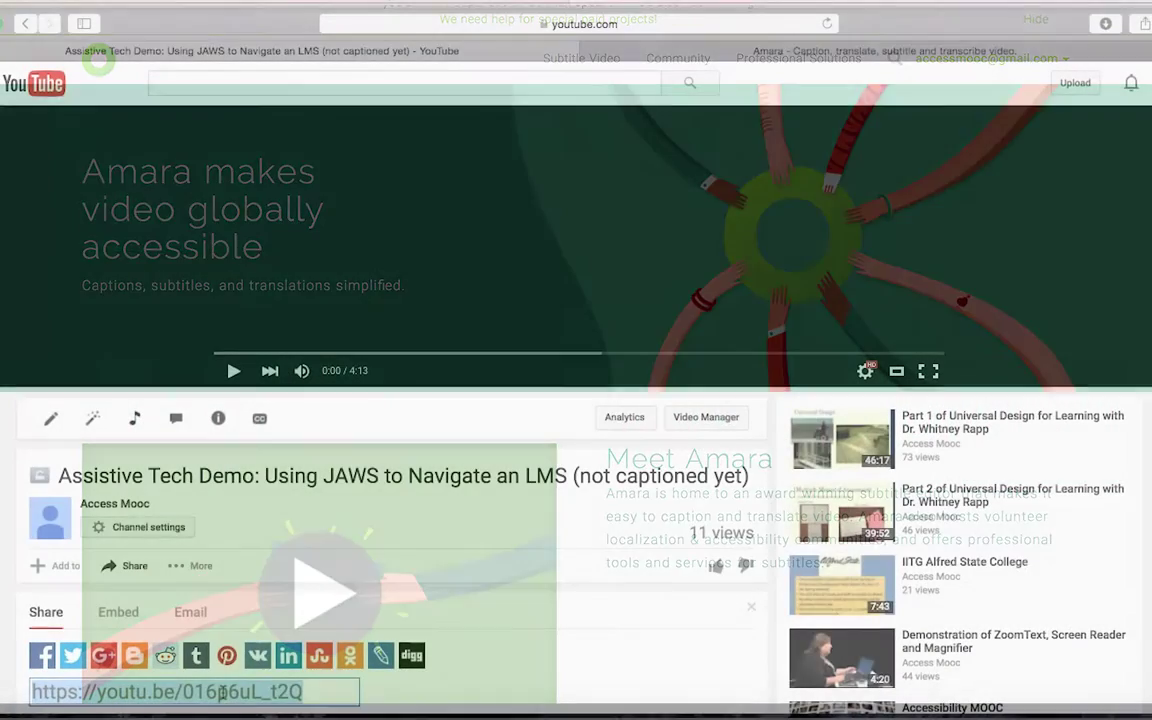
- Copy the JAWS demo video's youtu.be share link
right_click(226, 690)
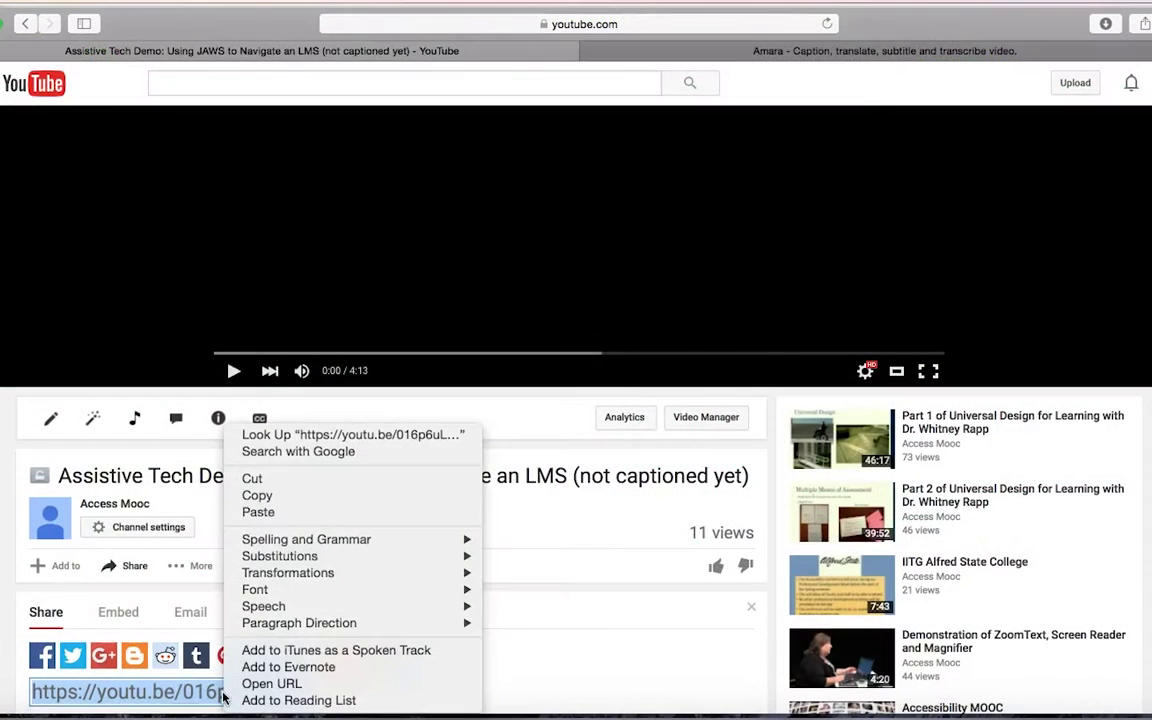
left_click(257, 496)
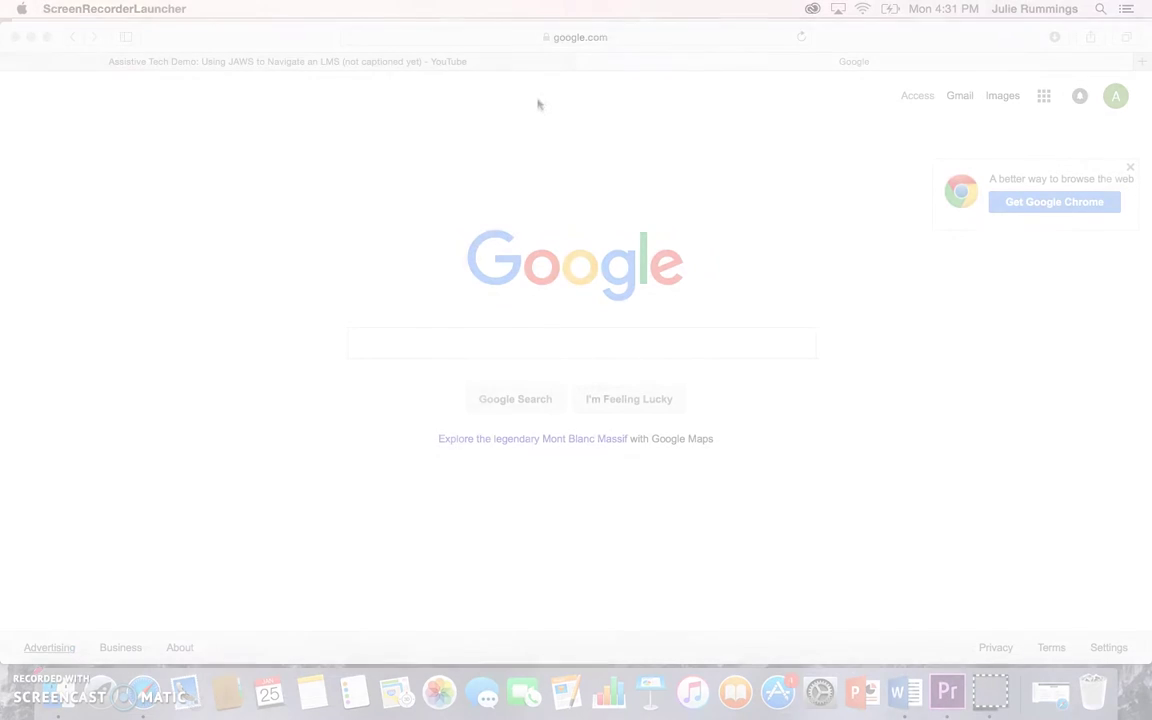
- Go to amara.org, paste the youtu.be link into Subtitle a Video, and begin
left_click(560, 37)
type("amara.org")
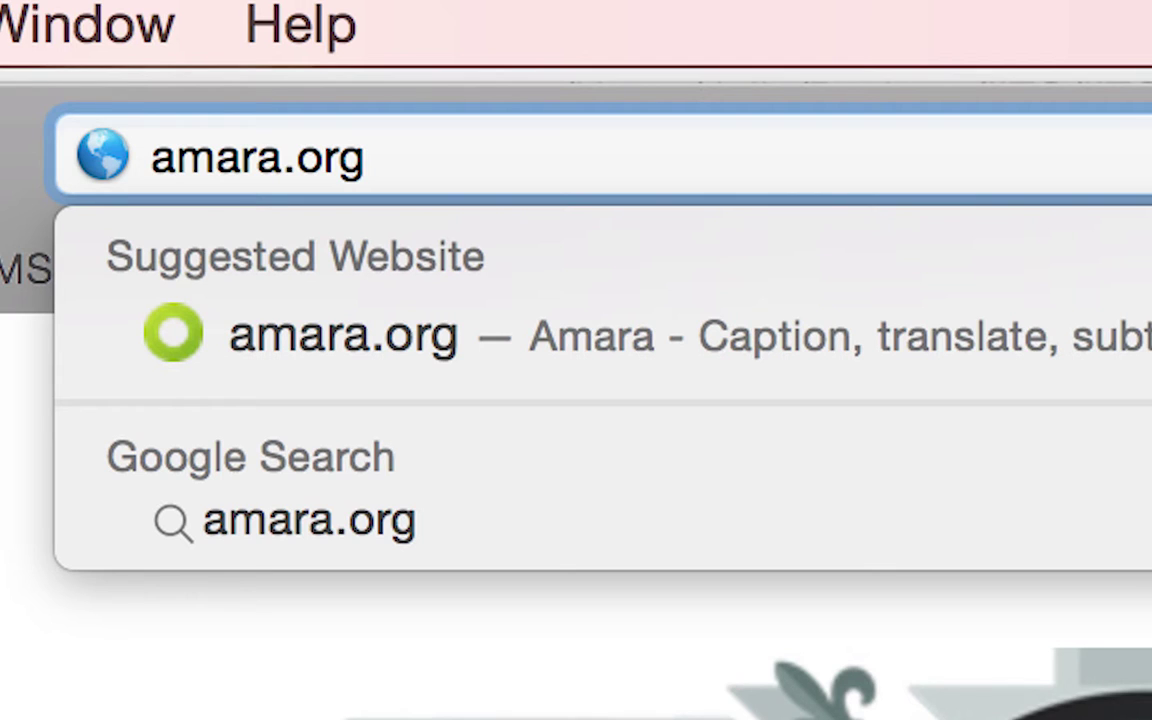
key("Return")
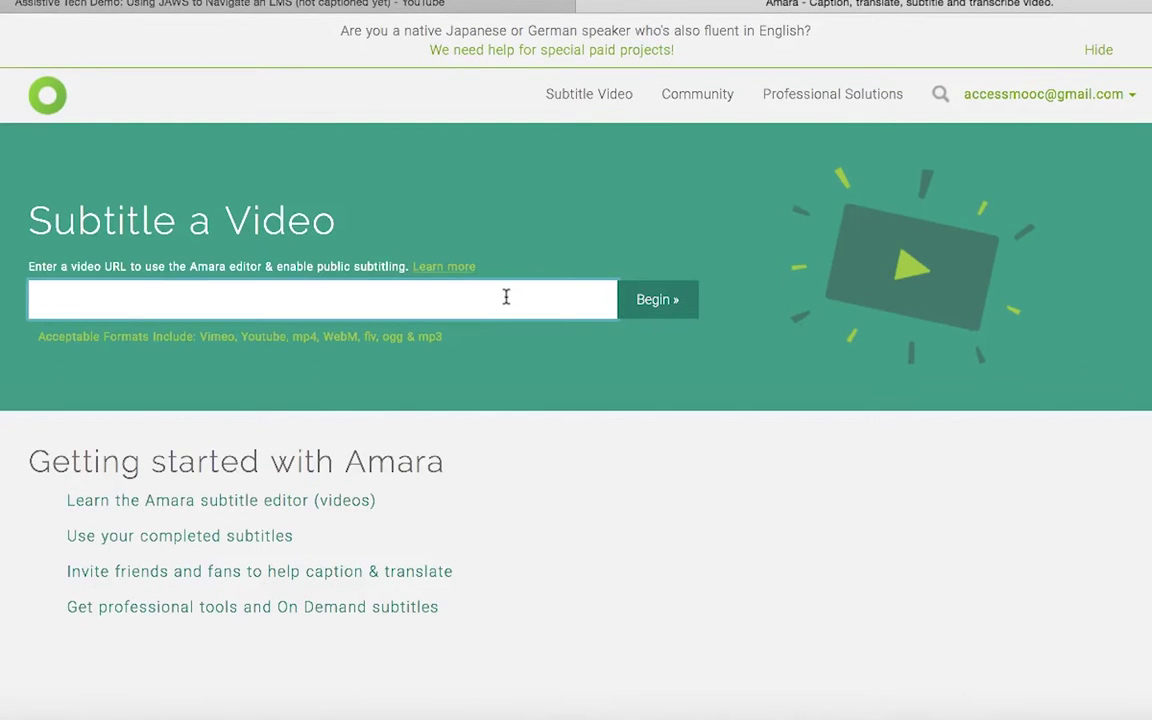
key("super+v")
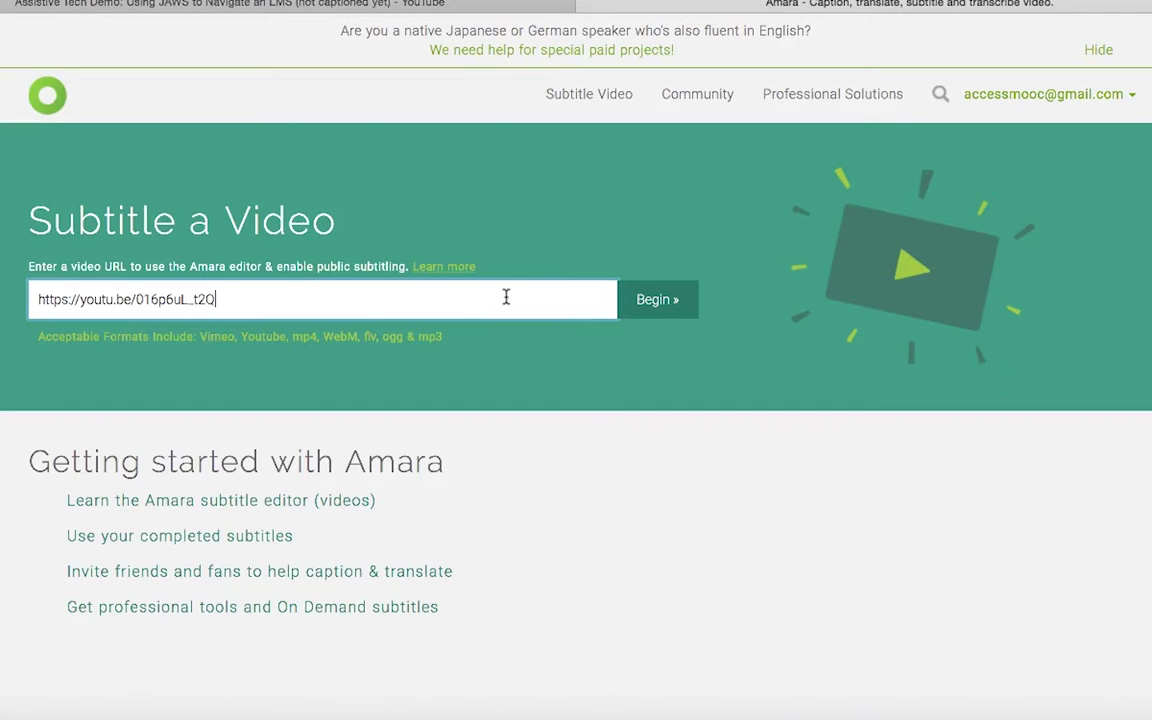
left_click(658, 309)
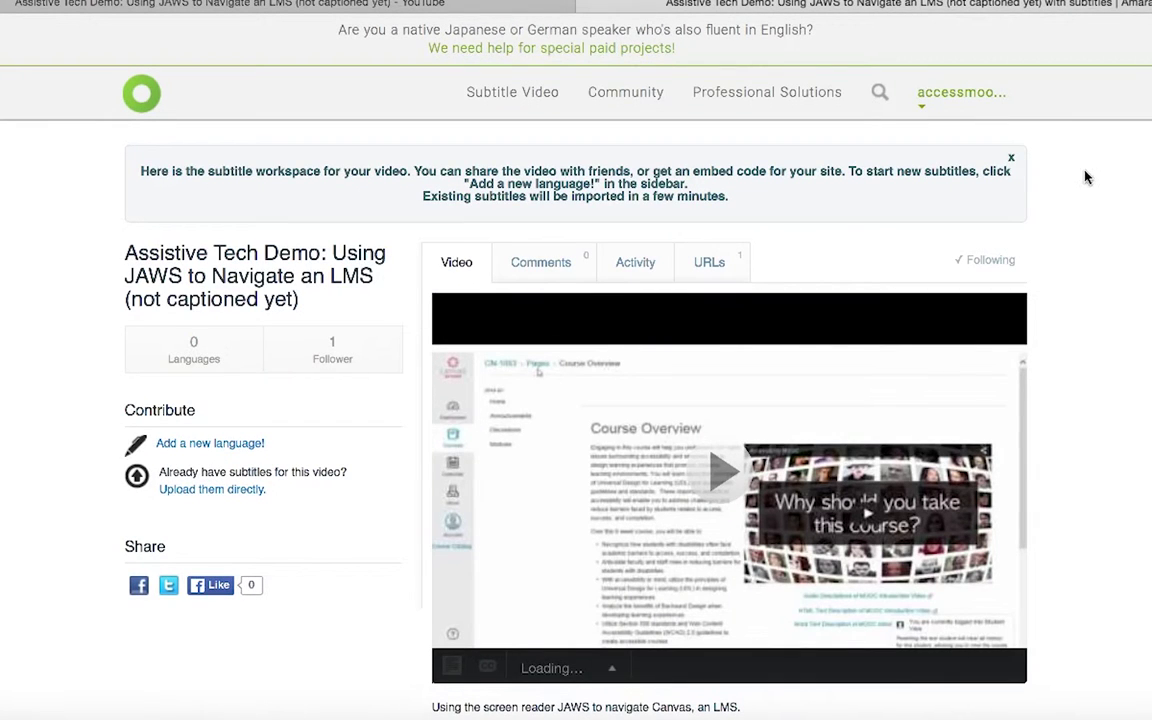
scroll(1087, 177, "down", 2)
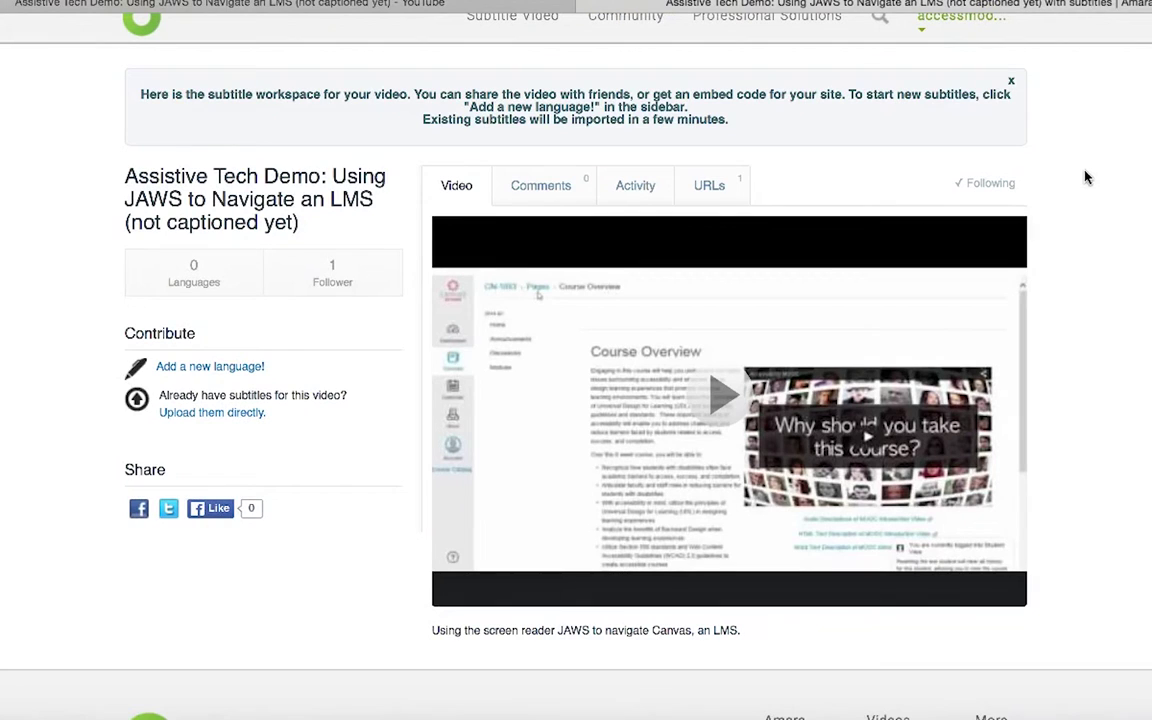
scroll(1087, 177, "up", 2)
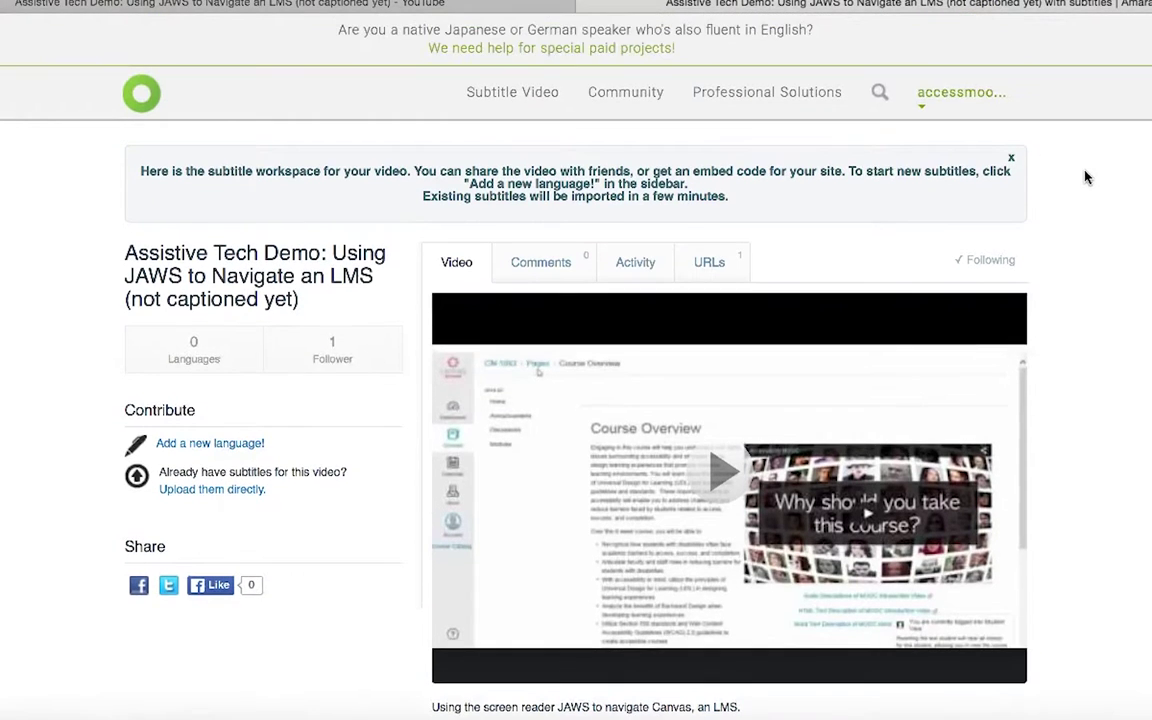
scroll(1087, 177, "down", 2)
scroll(1087, 177, "down", 2)
scroll(1087, 177, "up", 1)
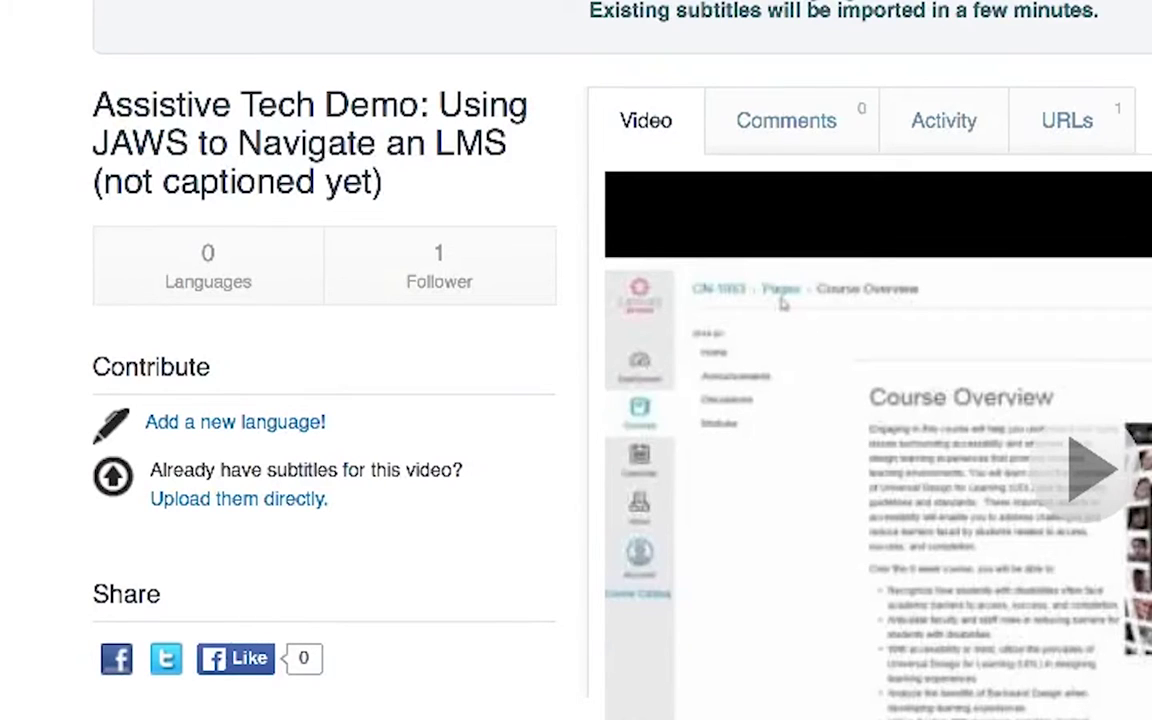
scroll(663, 51, "down", 2)
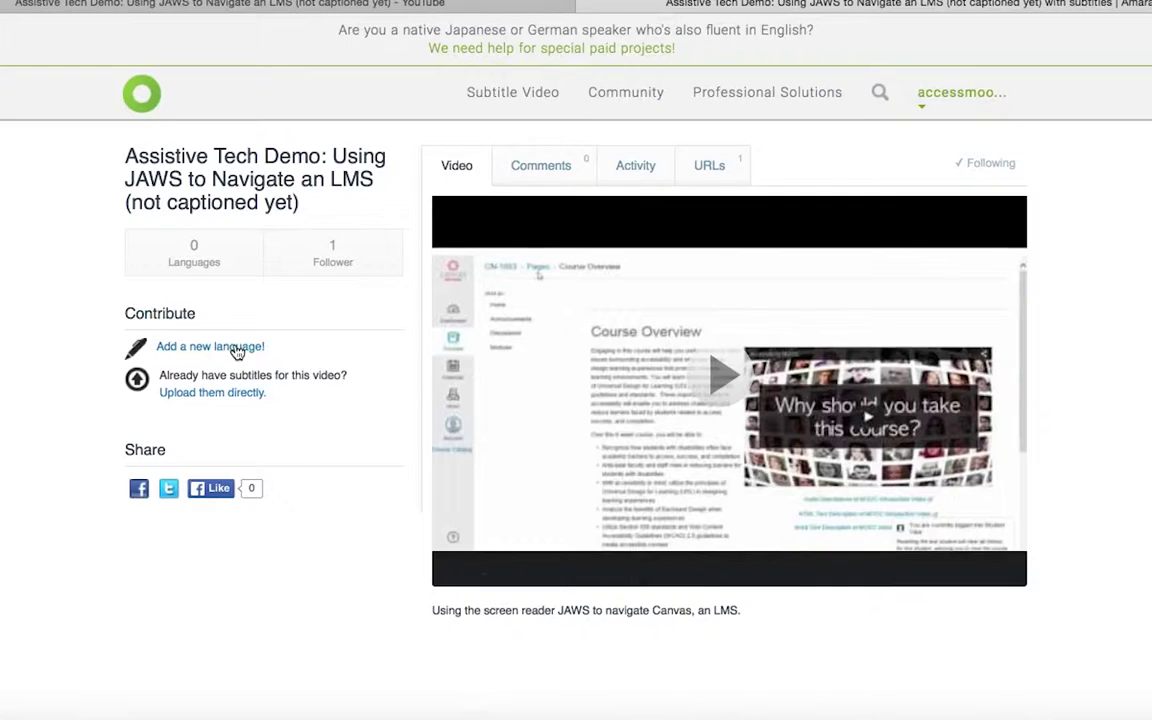
- Add a new language with both the video language and subtitle language set to English
left_click(281, 335)
left_click(883, 22)
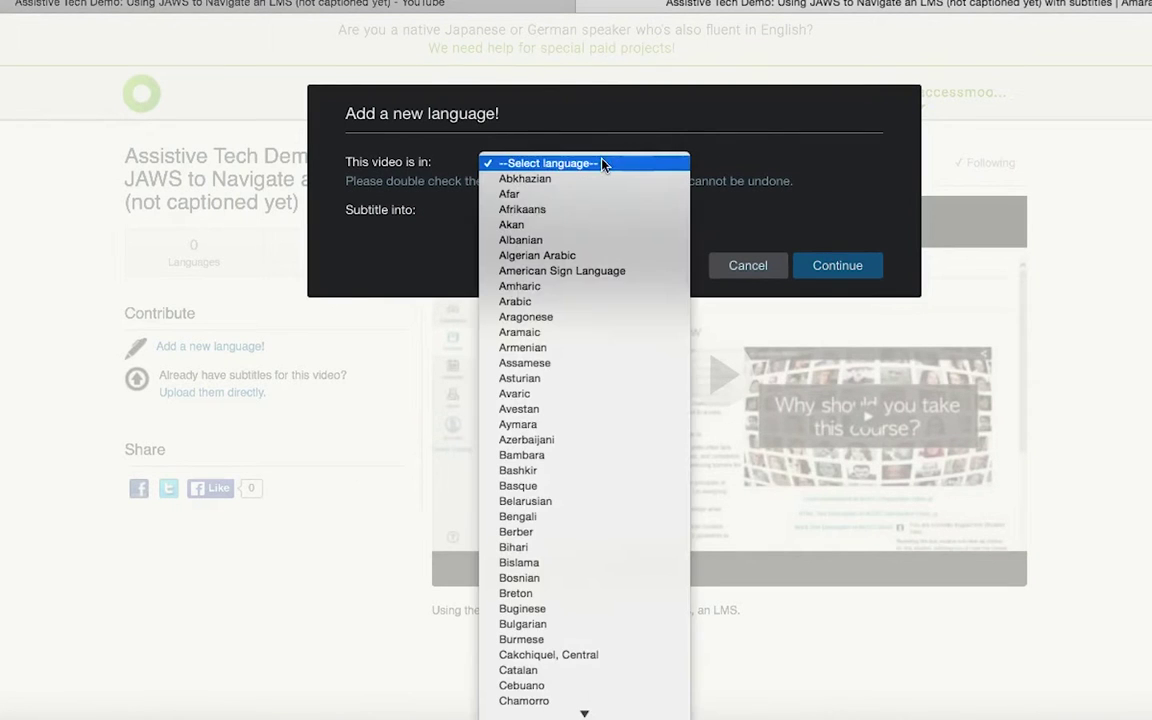
key("e")
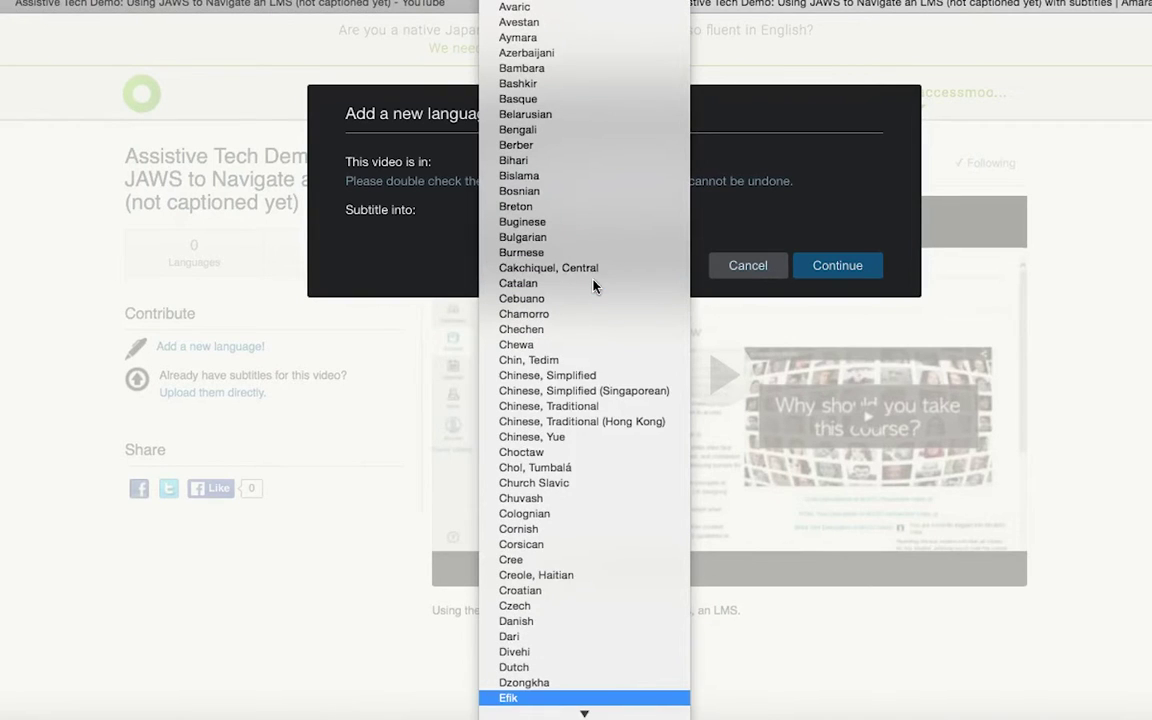
key("Down")
key("Down")
key("Down")
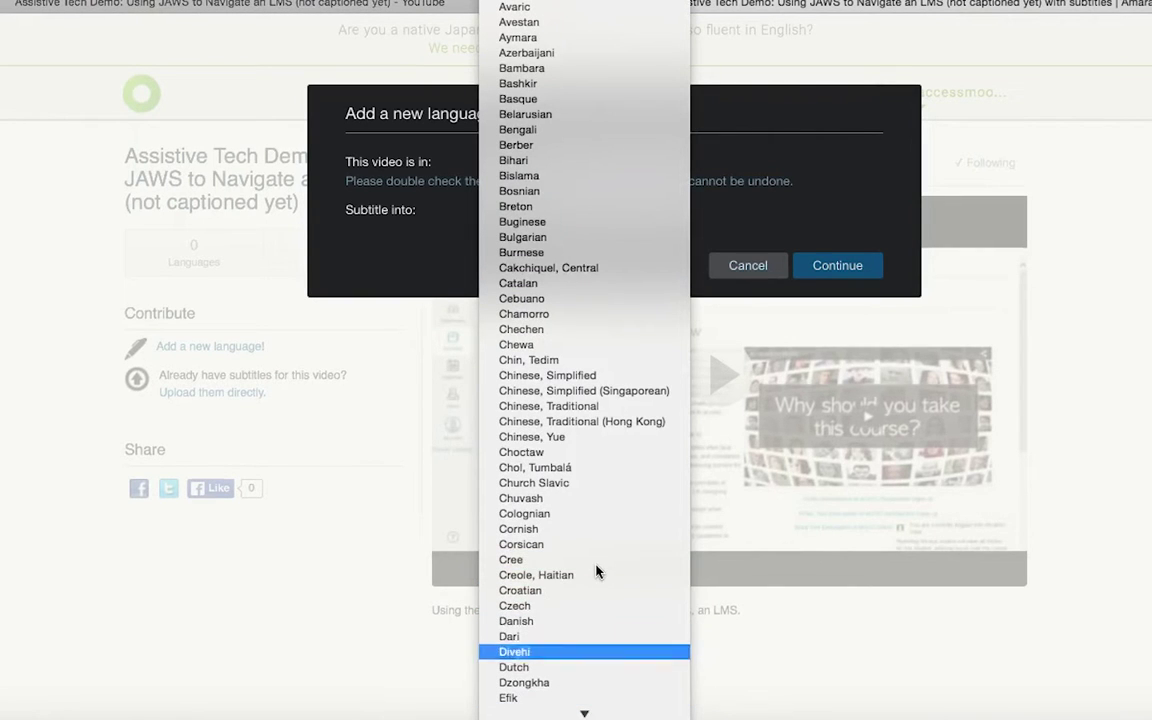
key("Down")
key("Down")
key("Down")
key("Down")
key("Up")
key("Up")
key("Up")
key("Up")
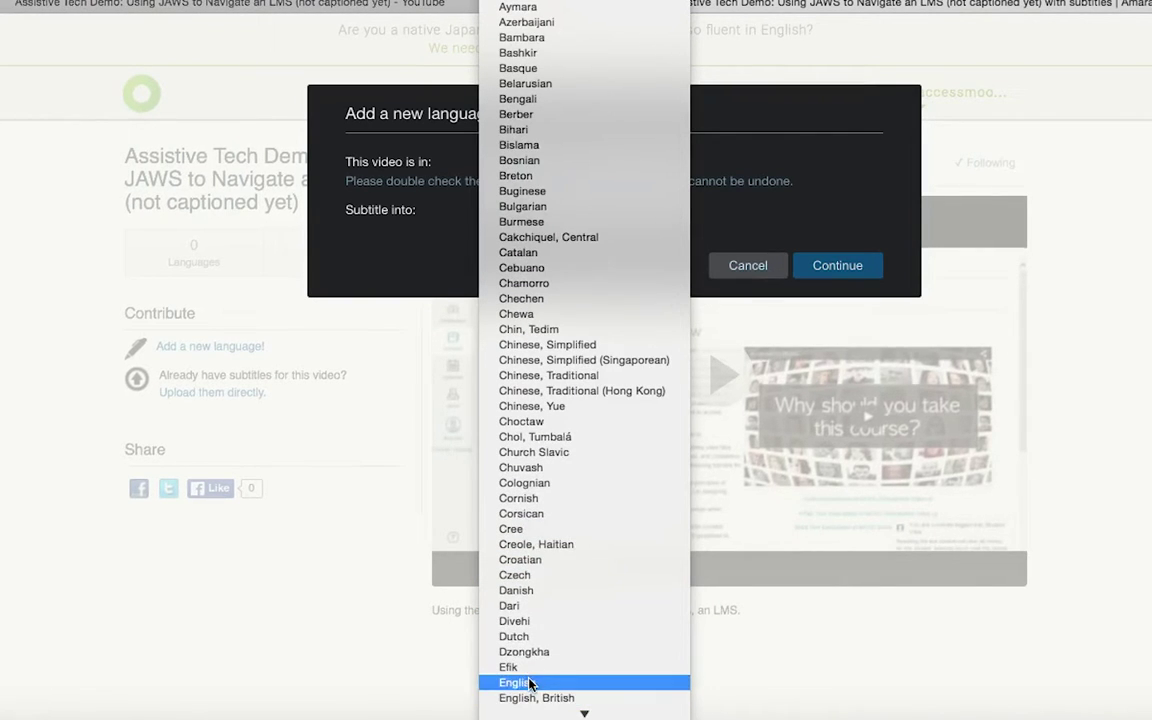
left_click(530, 683)
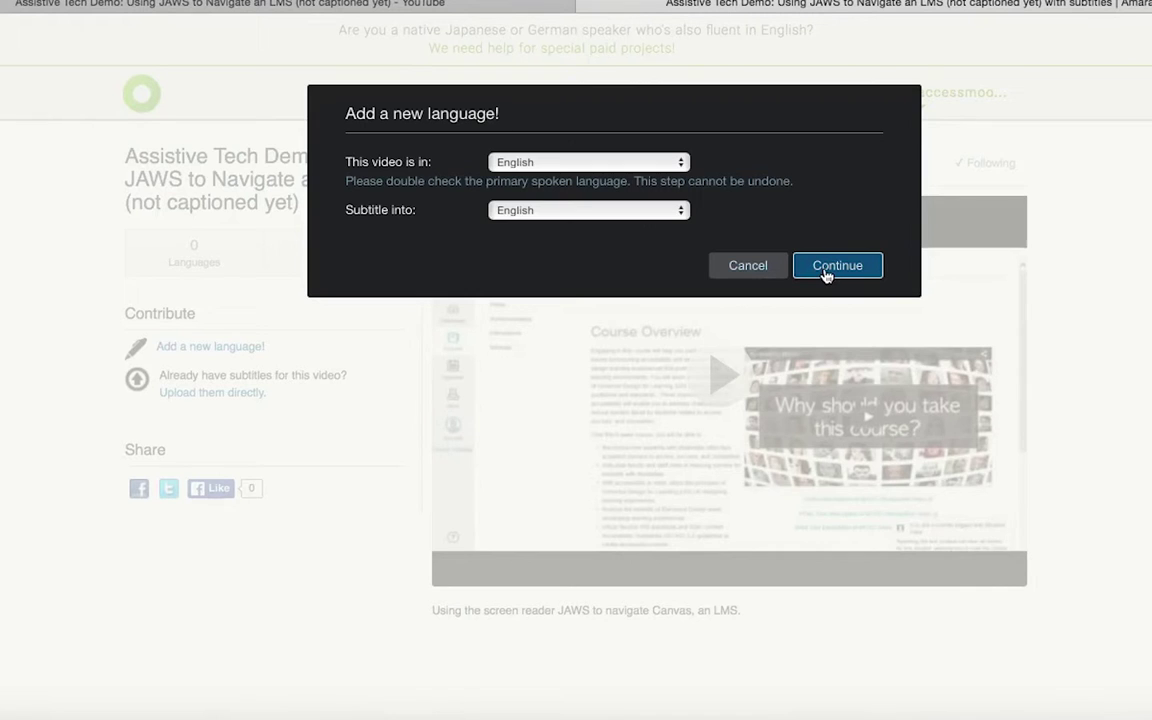
left_click(826, 272)
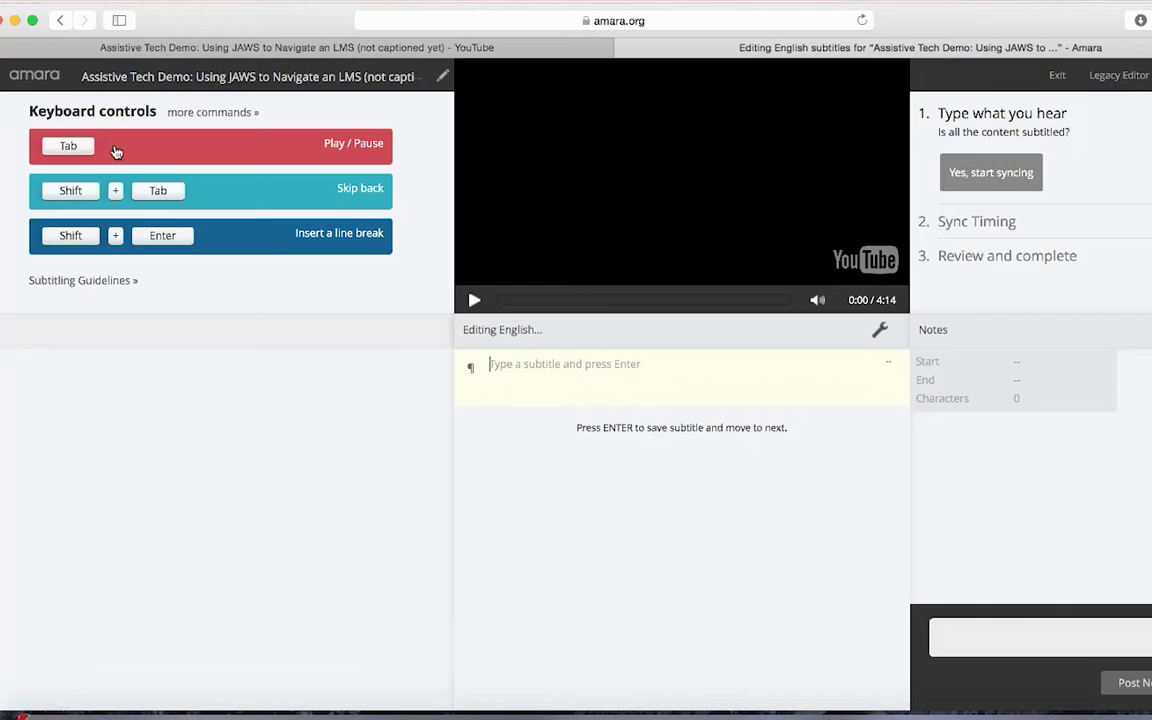
key("Tab")
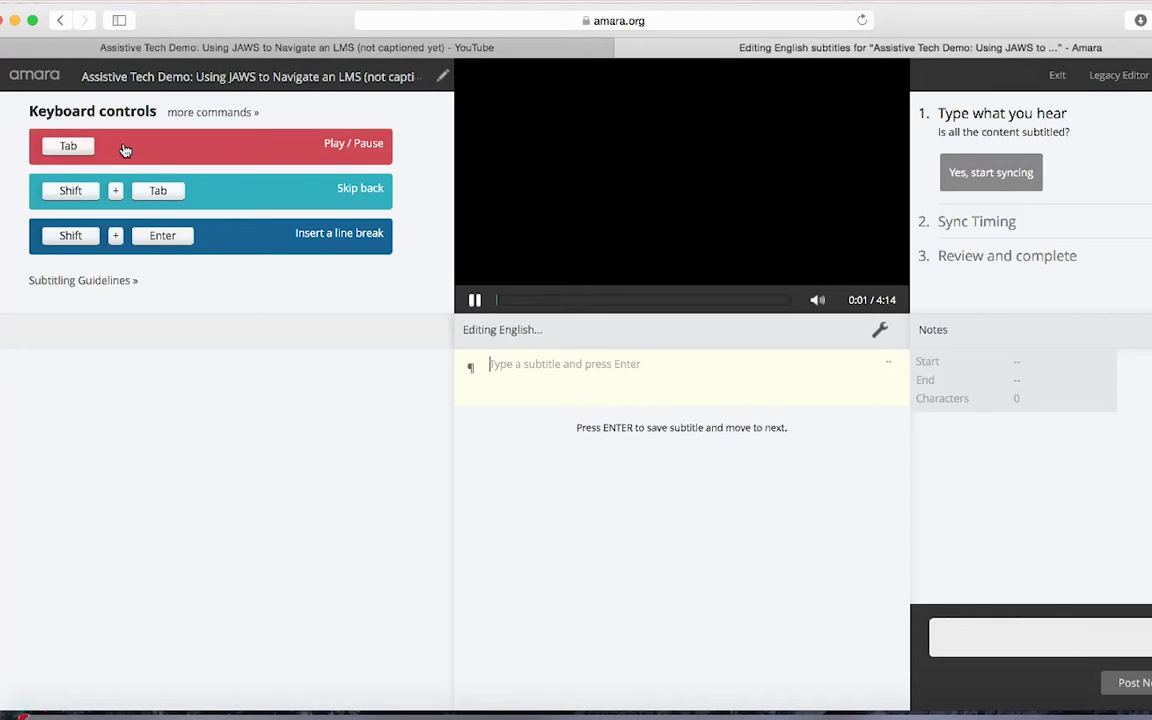
key("Tab")
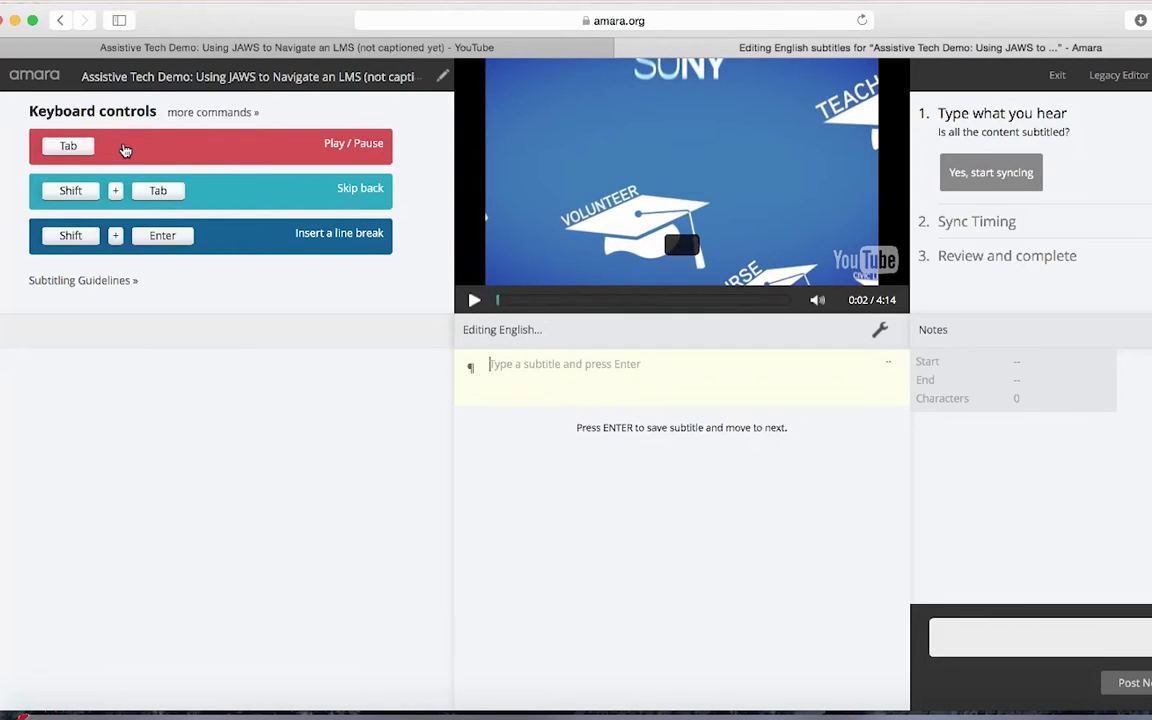
key("shift+Tab")
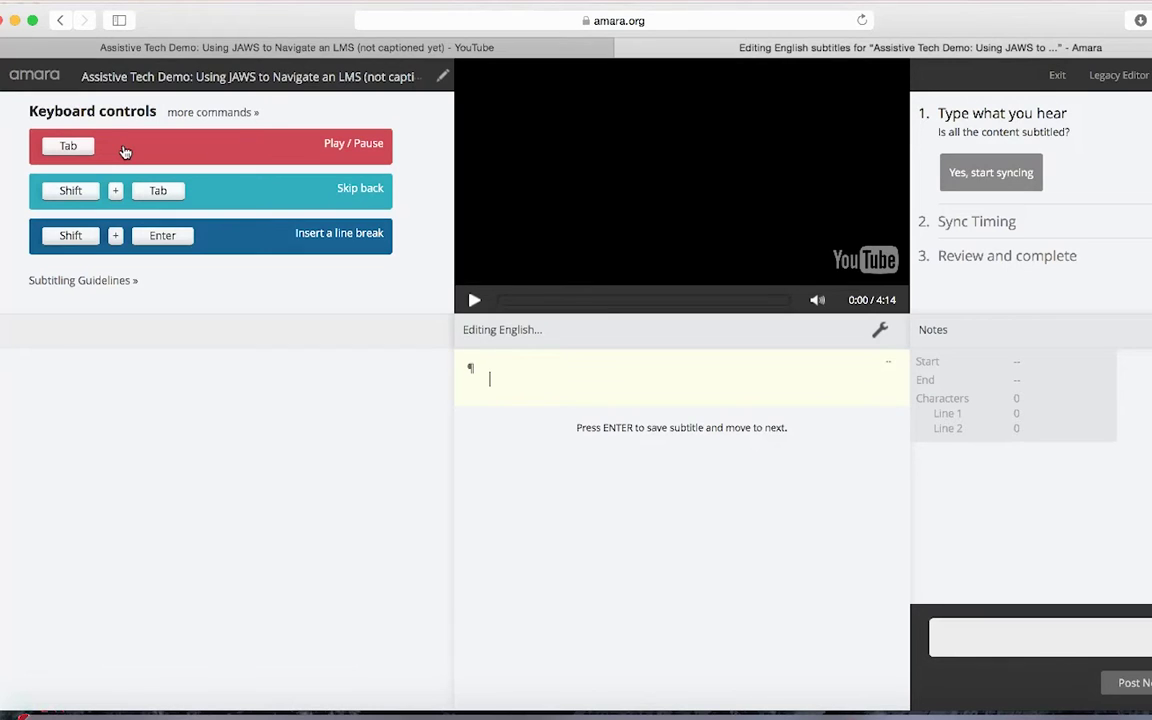
- Review the full list of subtitle editing keyboard shortcuts, then close it
left_click(226, 114)
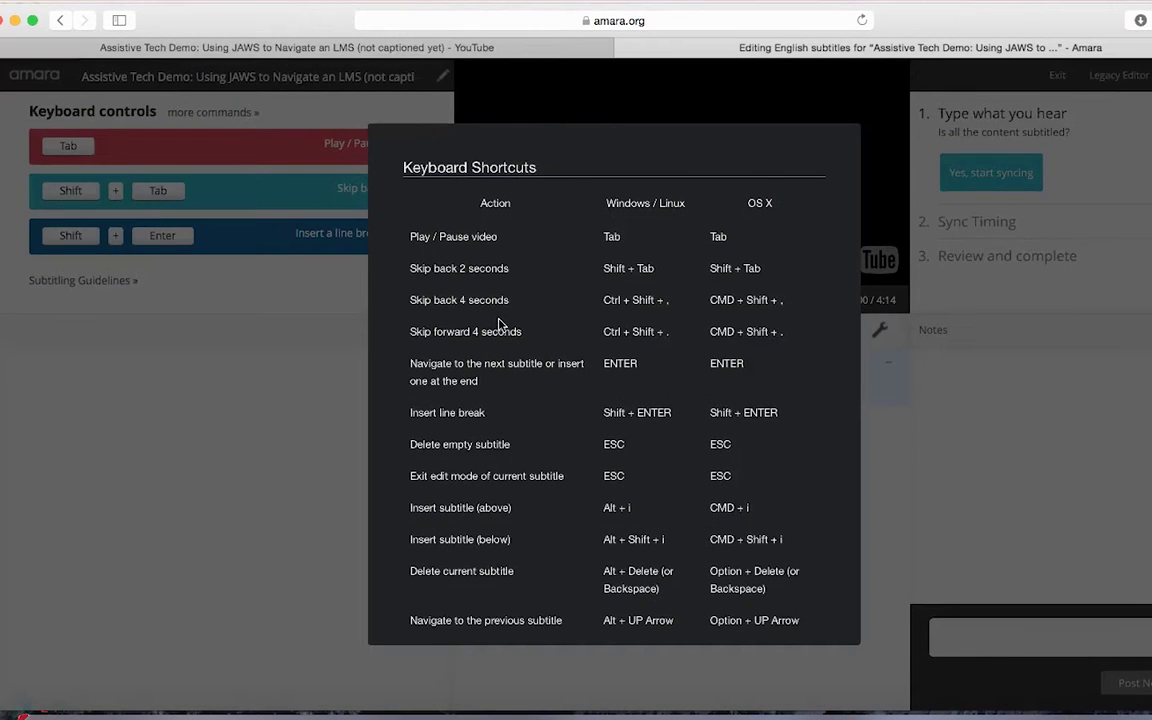
scroll(500, 325, "down", 3)
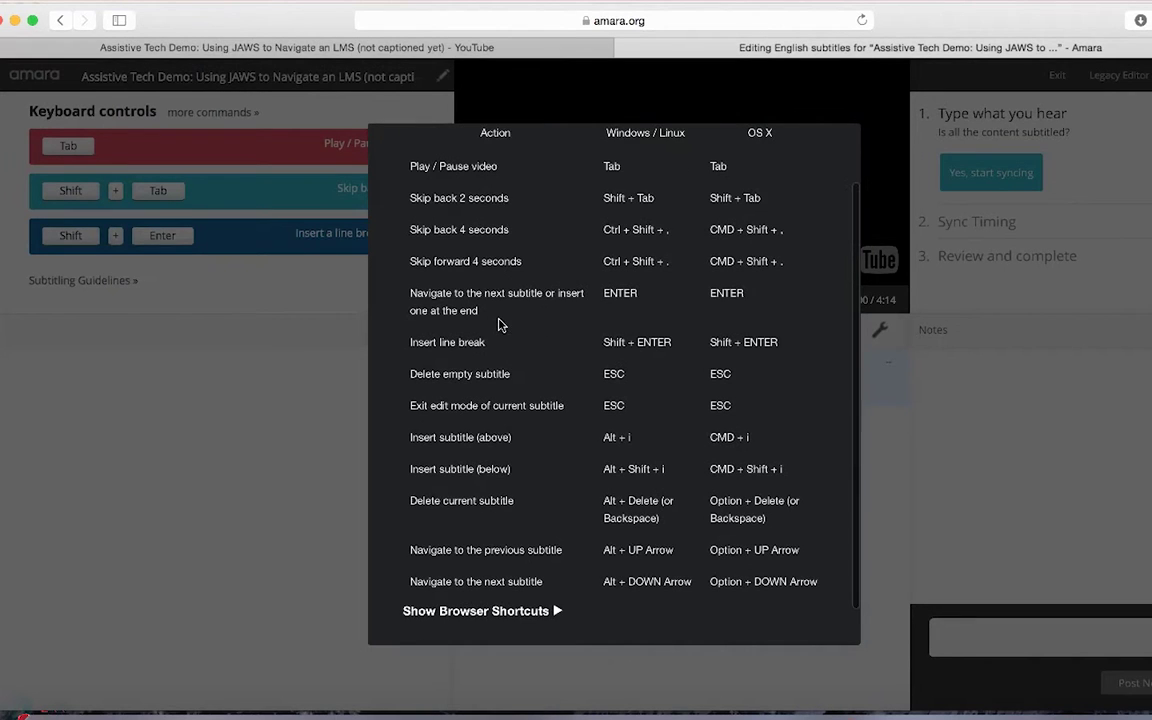
triple_click(430, 293)
left_click(140, 290)
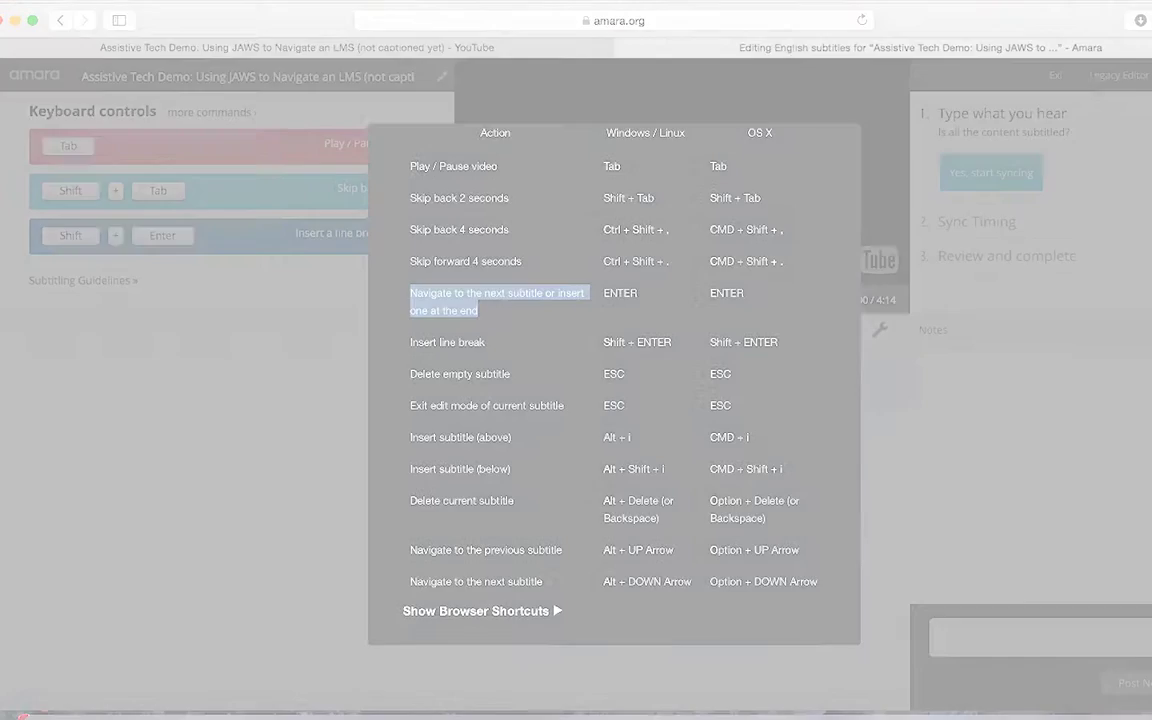
- Show the Subtitling Guidelines with the advanced guidelines expanded and read through them
left_click(138, 286)
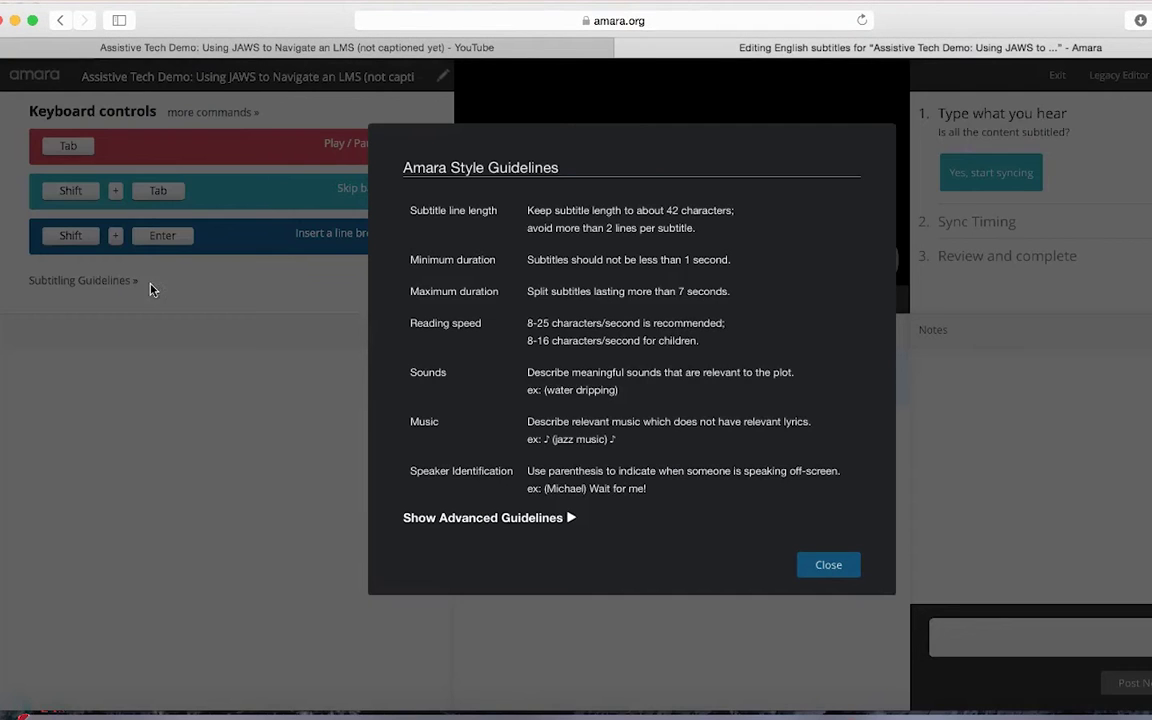
left_click(564, 518)
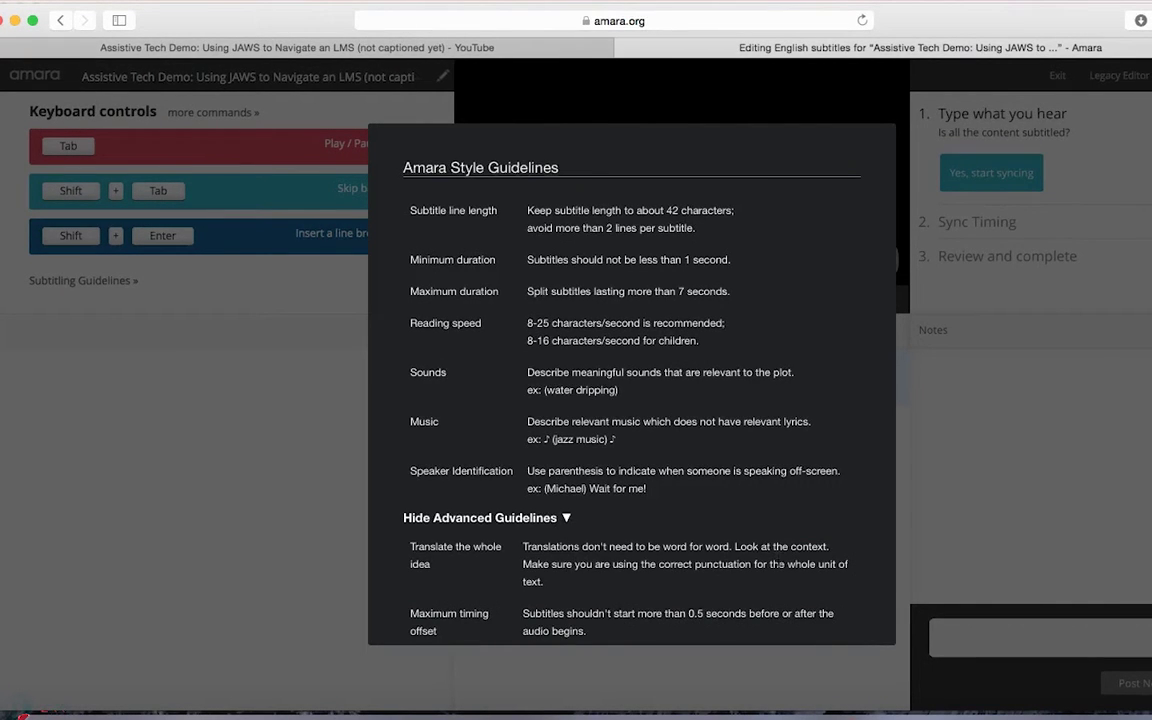
scroll(618, 516, "down", 5)
scroll(618, 516, "down", 5)
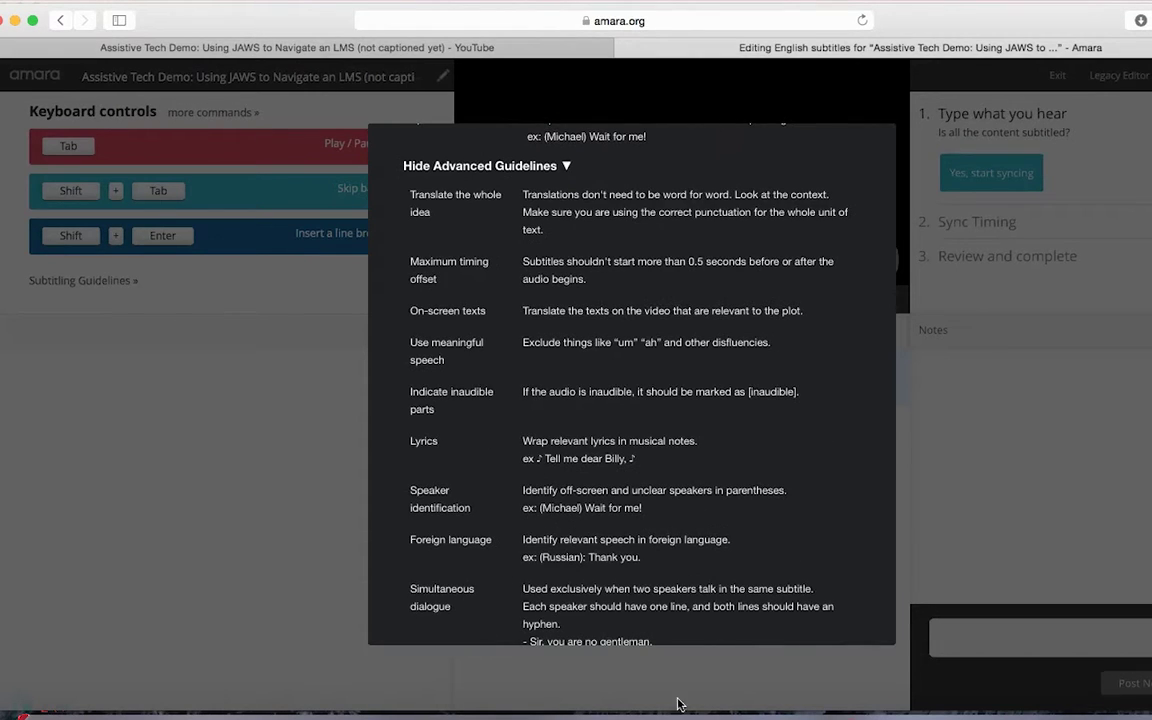
- Close the Amara Style Guidelines dialog to get back to the English editor
left_click(333, 546)
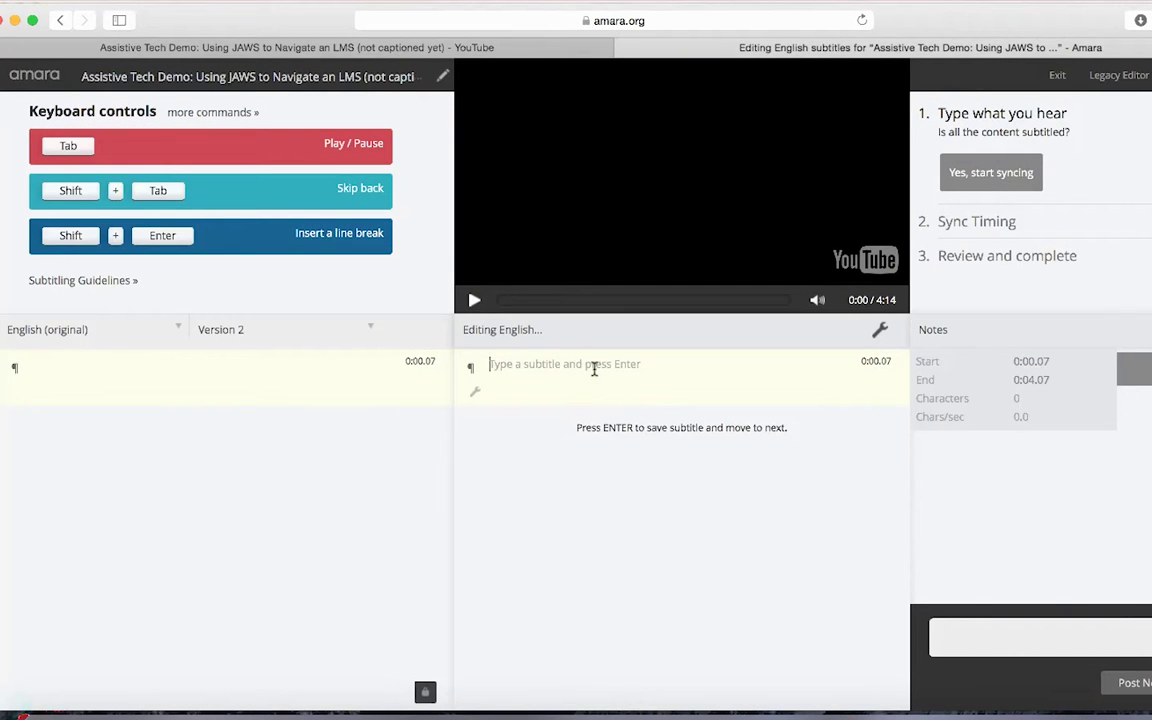
- Start playback and enter '[music]' as the first subtitle
key("Tab")
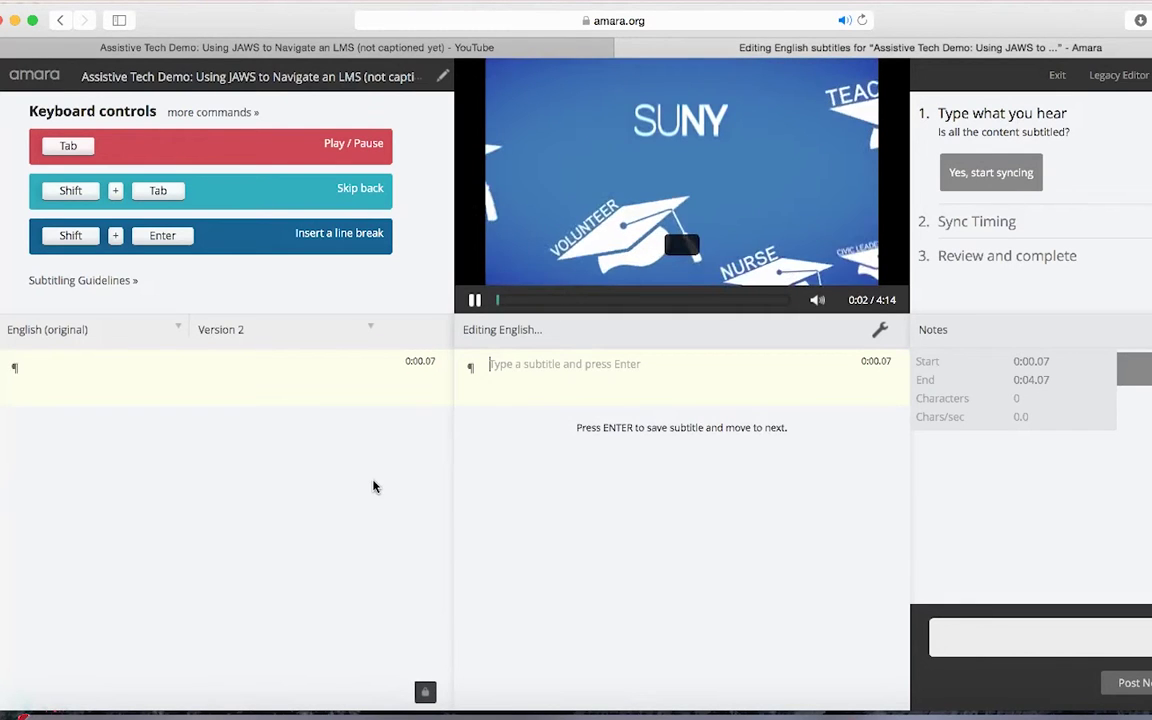
type("[music]")
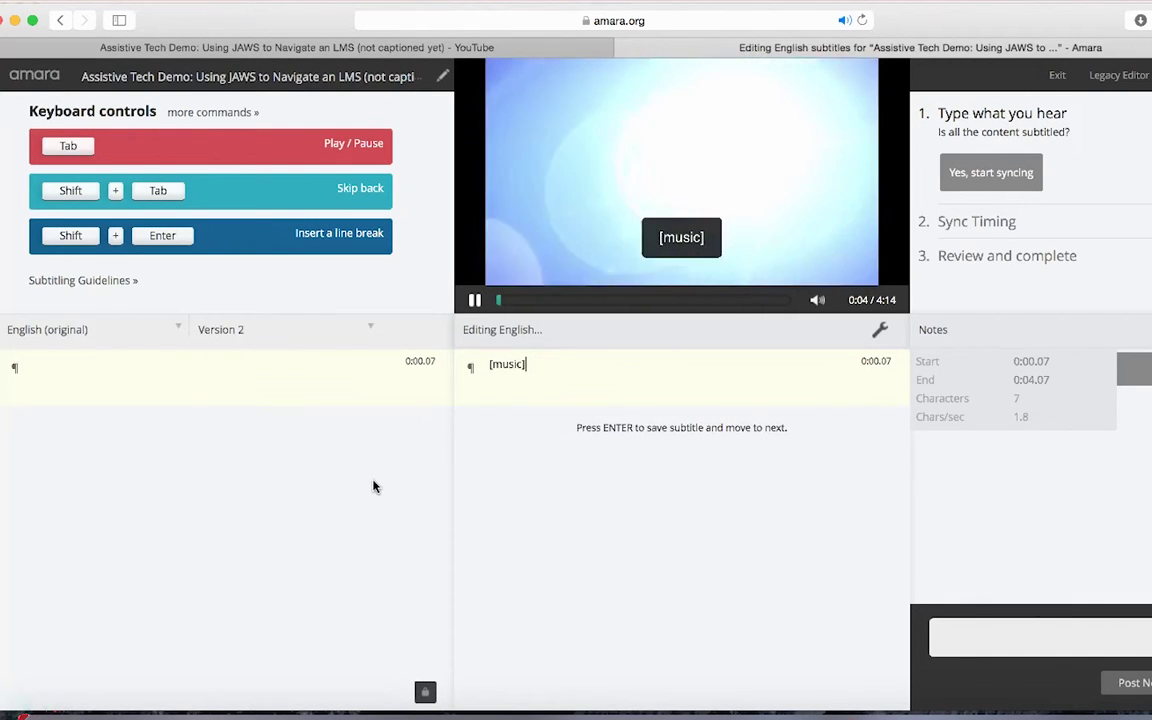
key("Return")
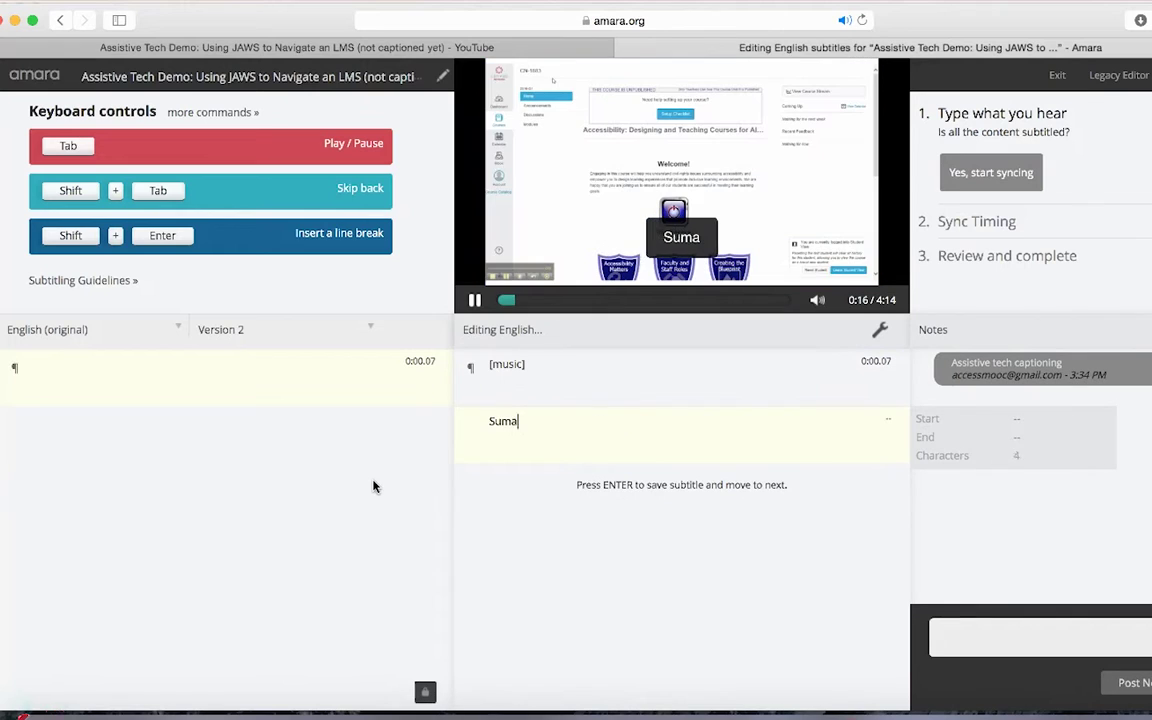
- Type the narration through 'management system and JAWS as the assistive', fixing typos
type("na: this is ")
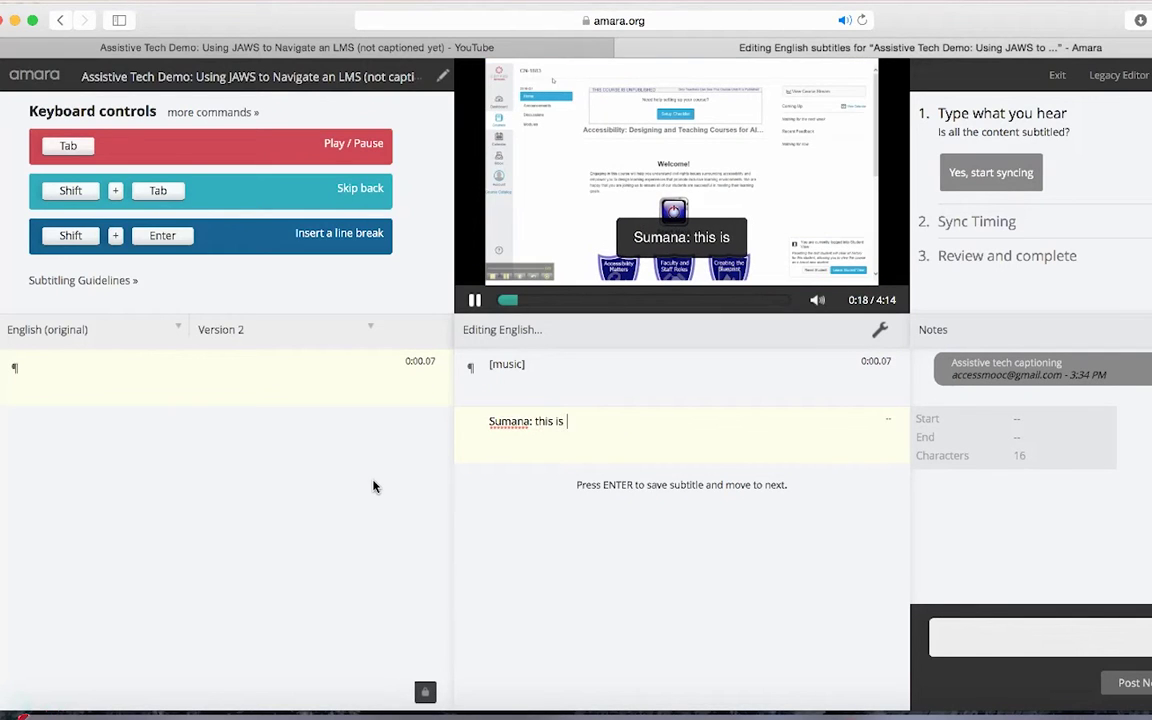
type("a demonstrati")
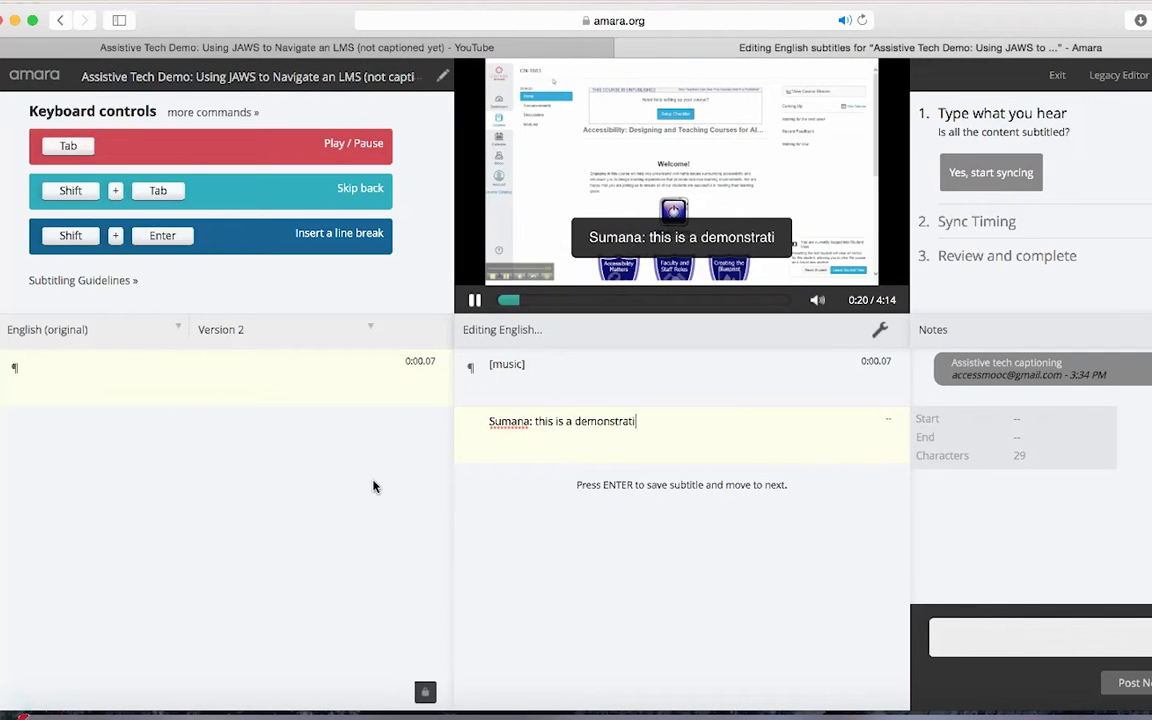
type("on of how a")
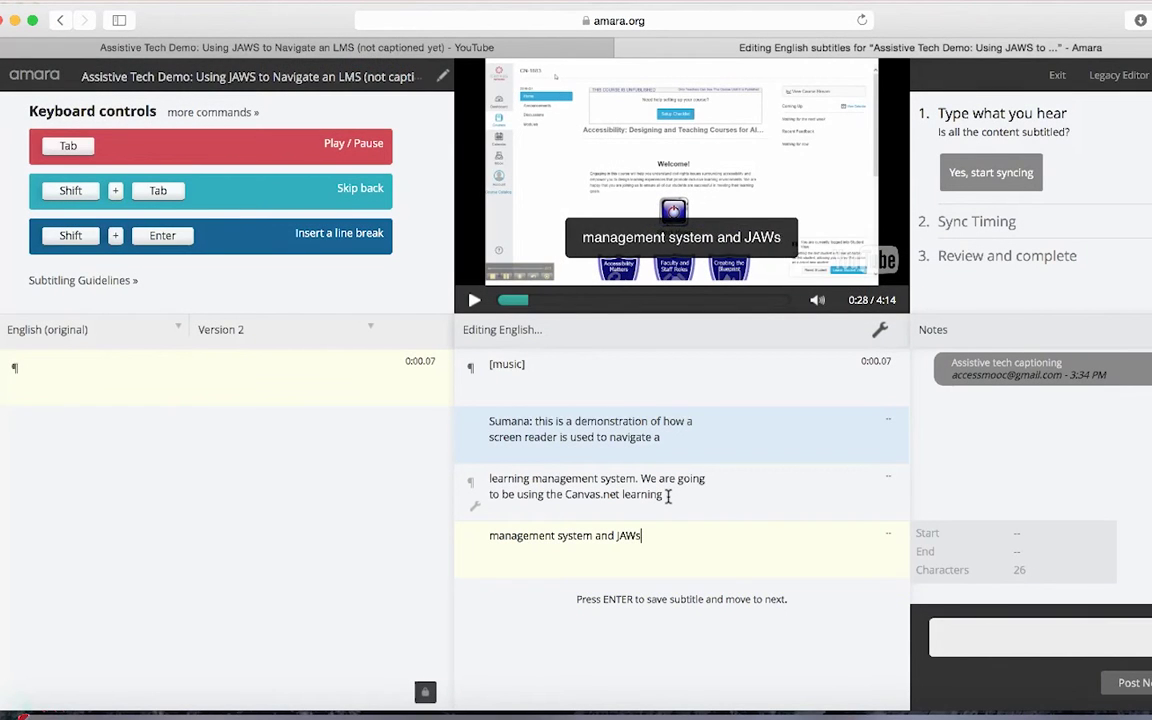
key("BackSpace")
type("S")
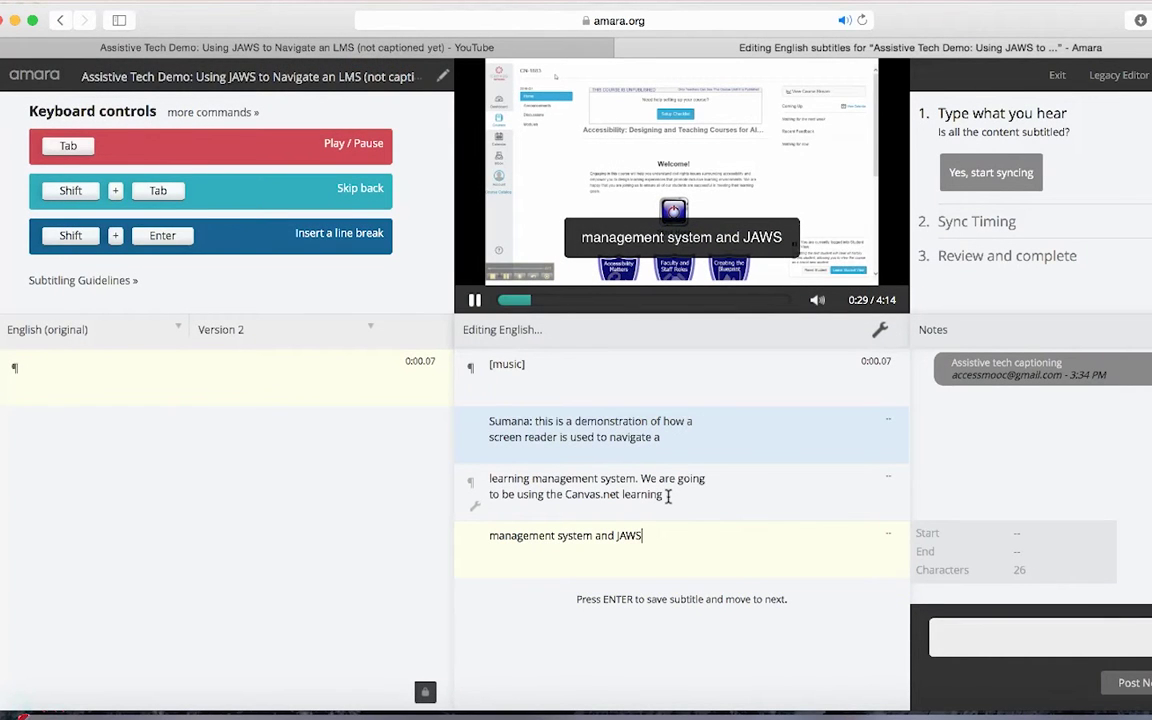
type(" a")
type("s the as")
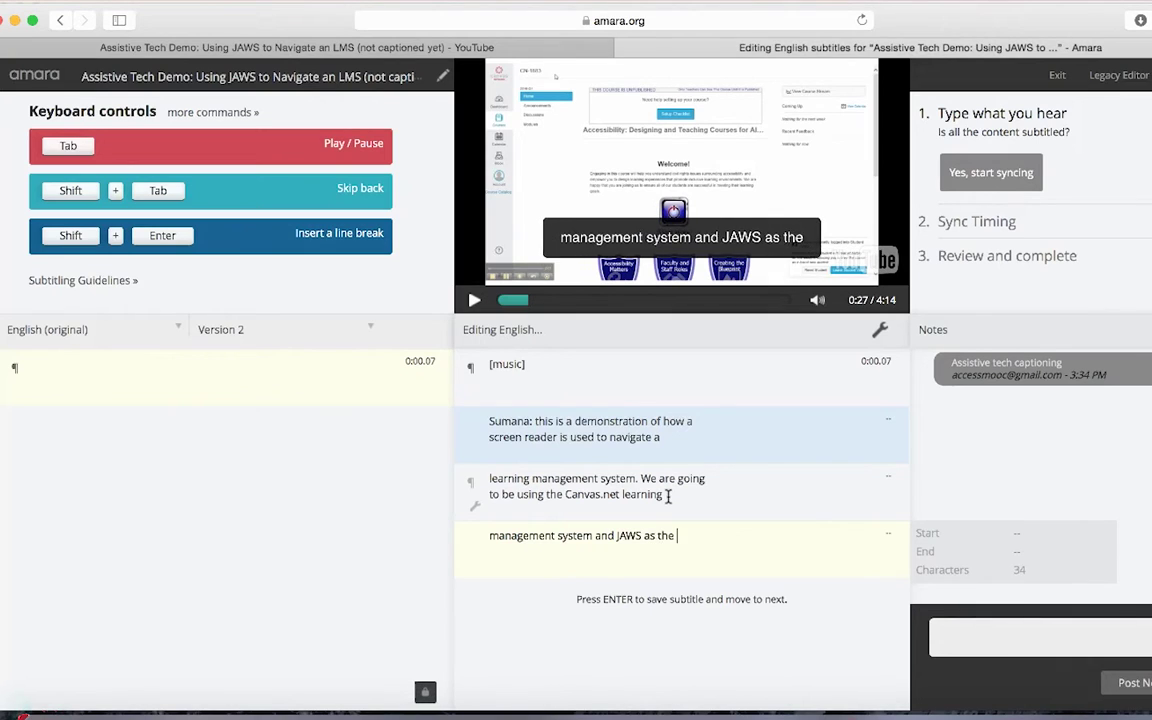
key("BackSpace")
type("ssistive")
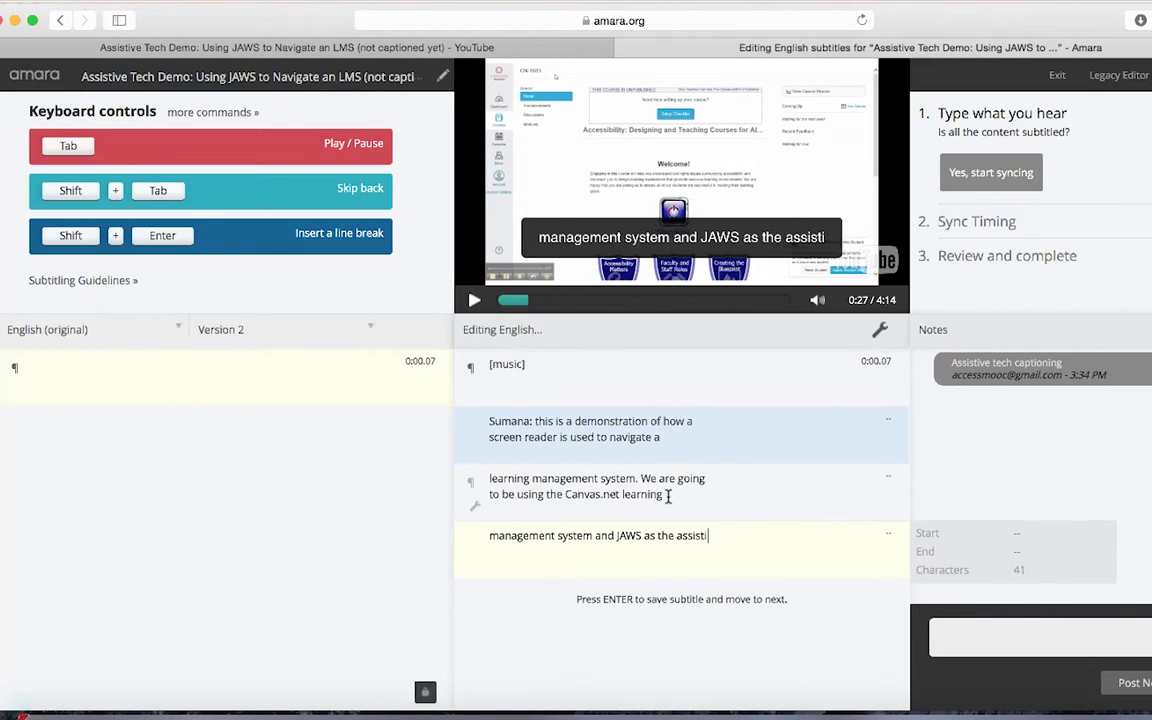
left_click(676, 537)
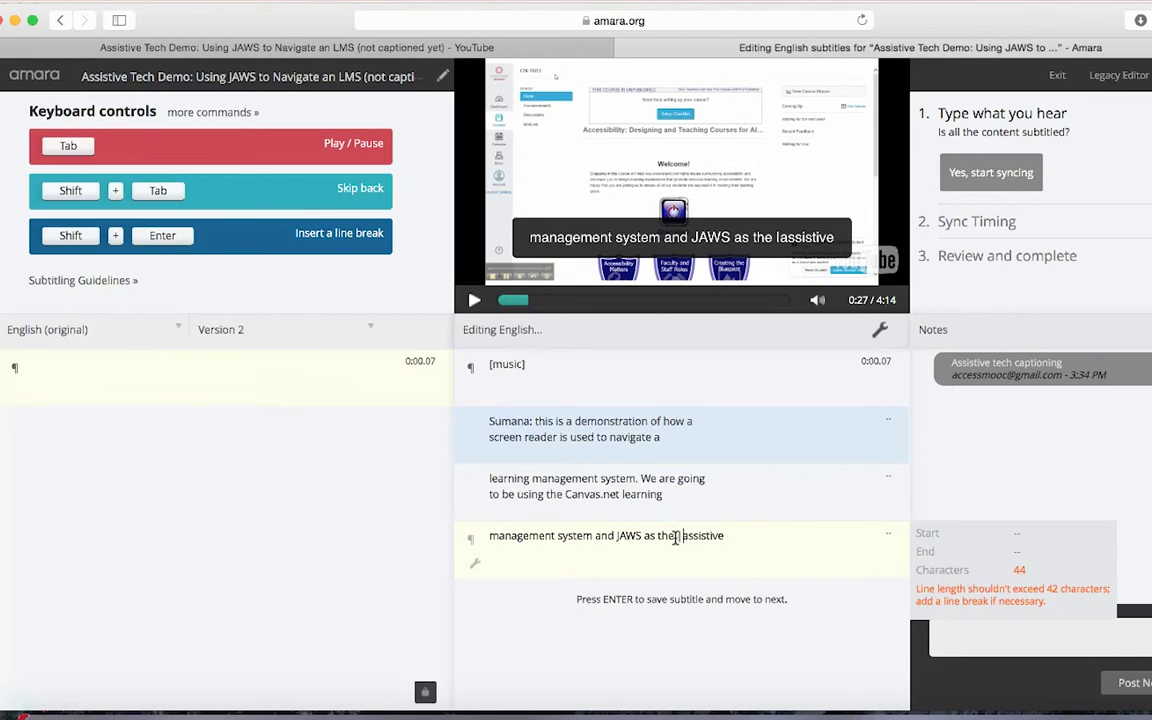
key("Return")
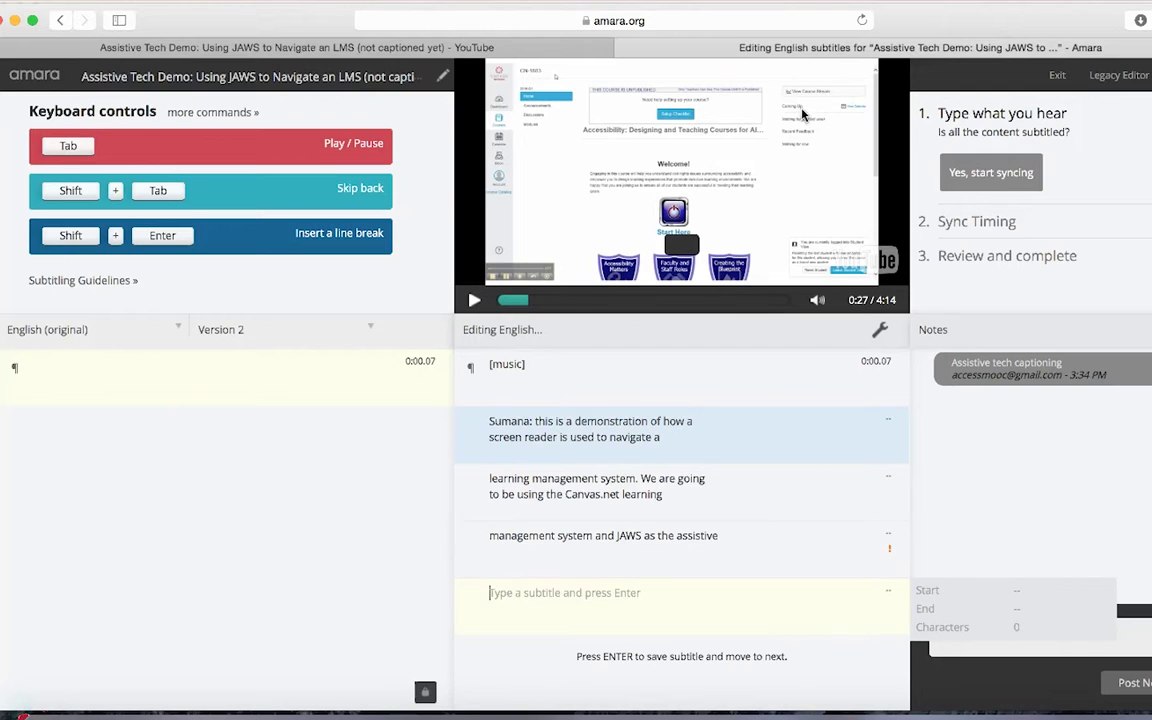
left_click(678, 480)
- Sync the subtitles to start at 0:01.55, 0:10.69, 0:17.22 and 0:23.78, then rewind
left_click(707, 417)
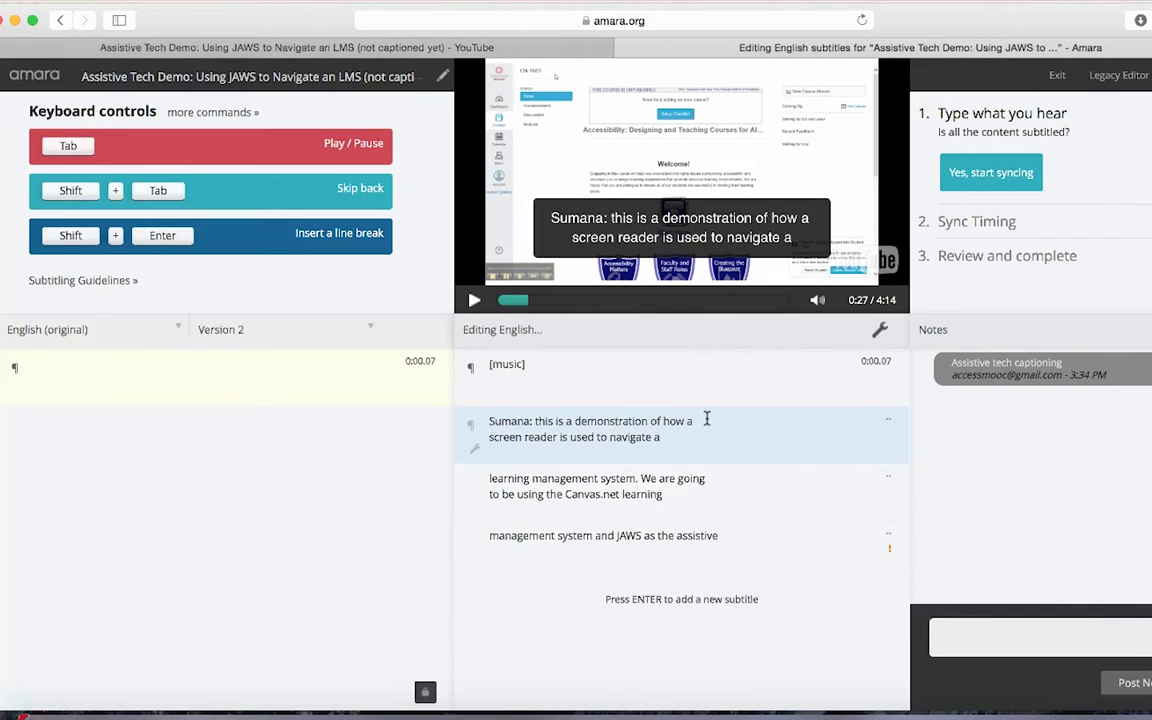
left_click(985, 182)
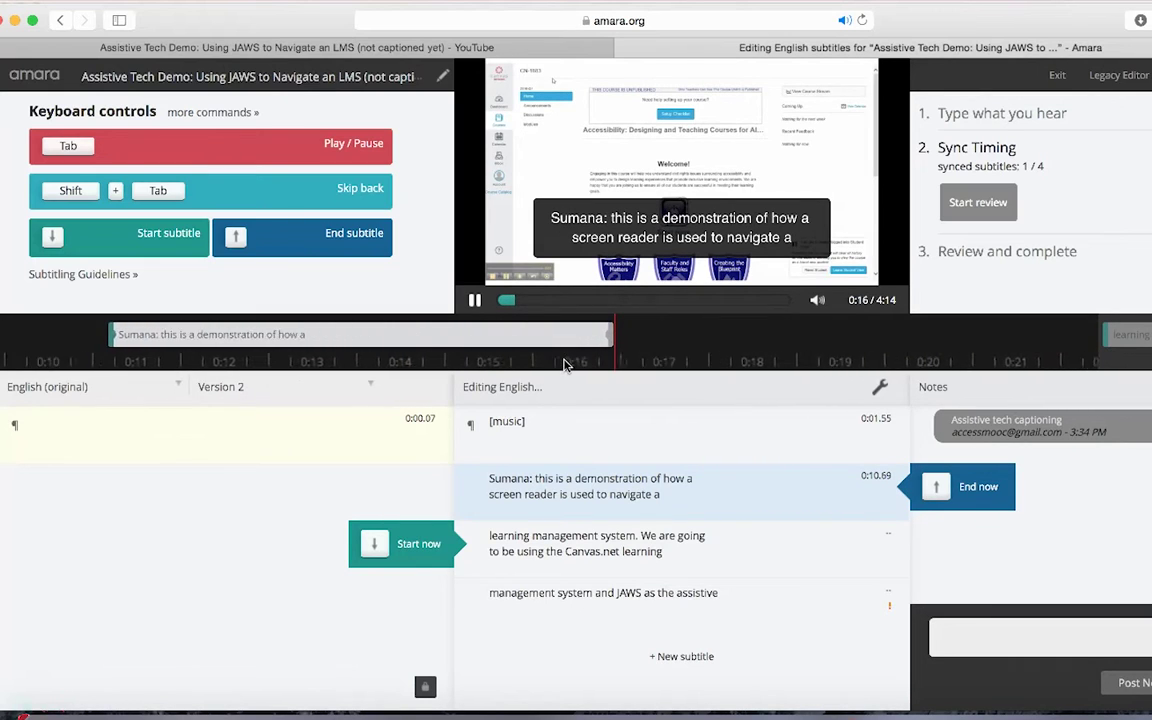
key("Down")
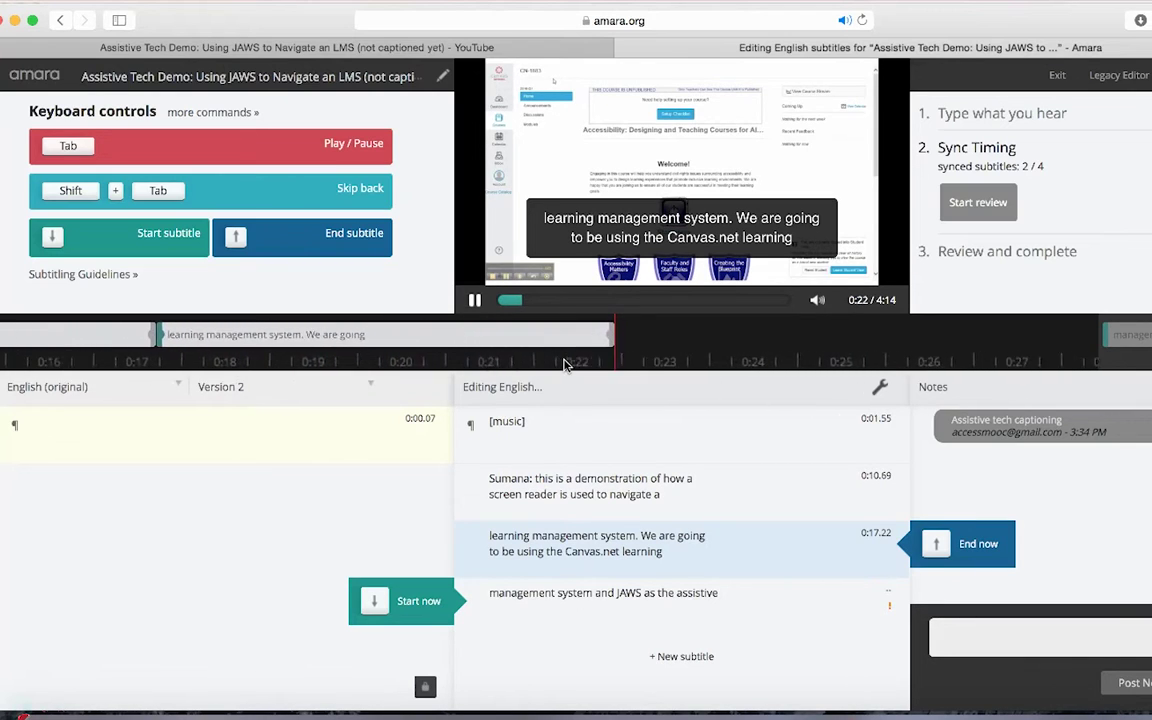
key("Down")
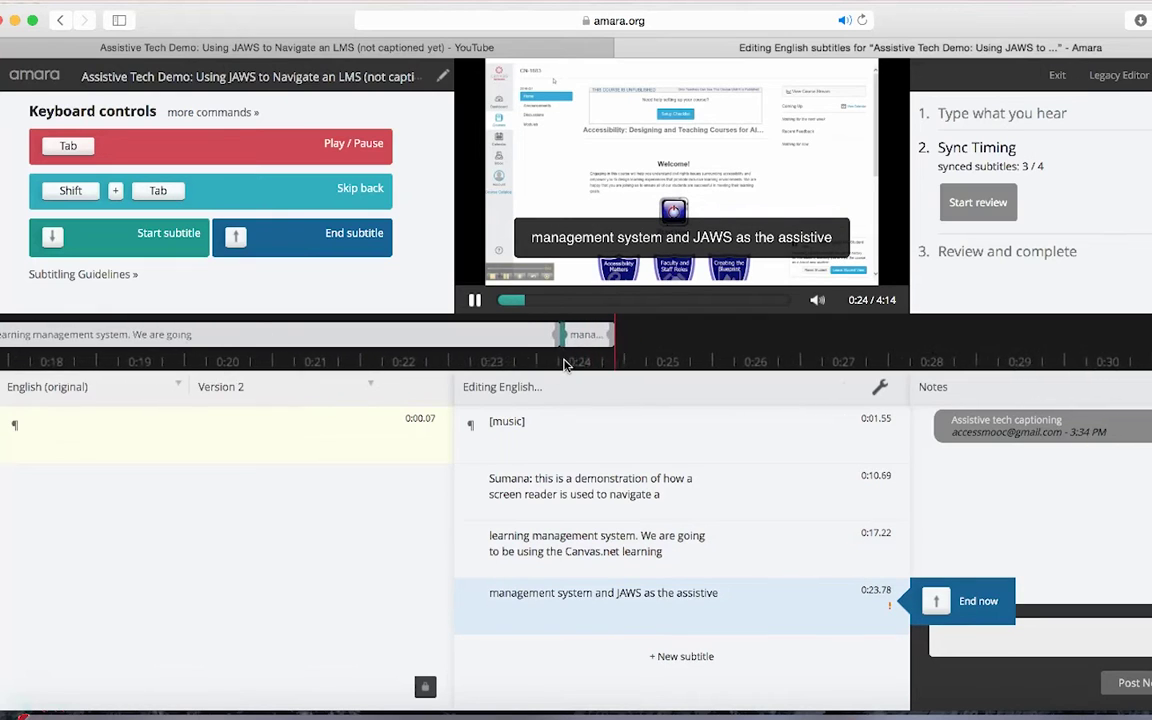
key("Up")
key("Tab")
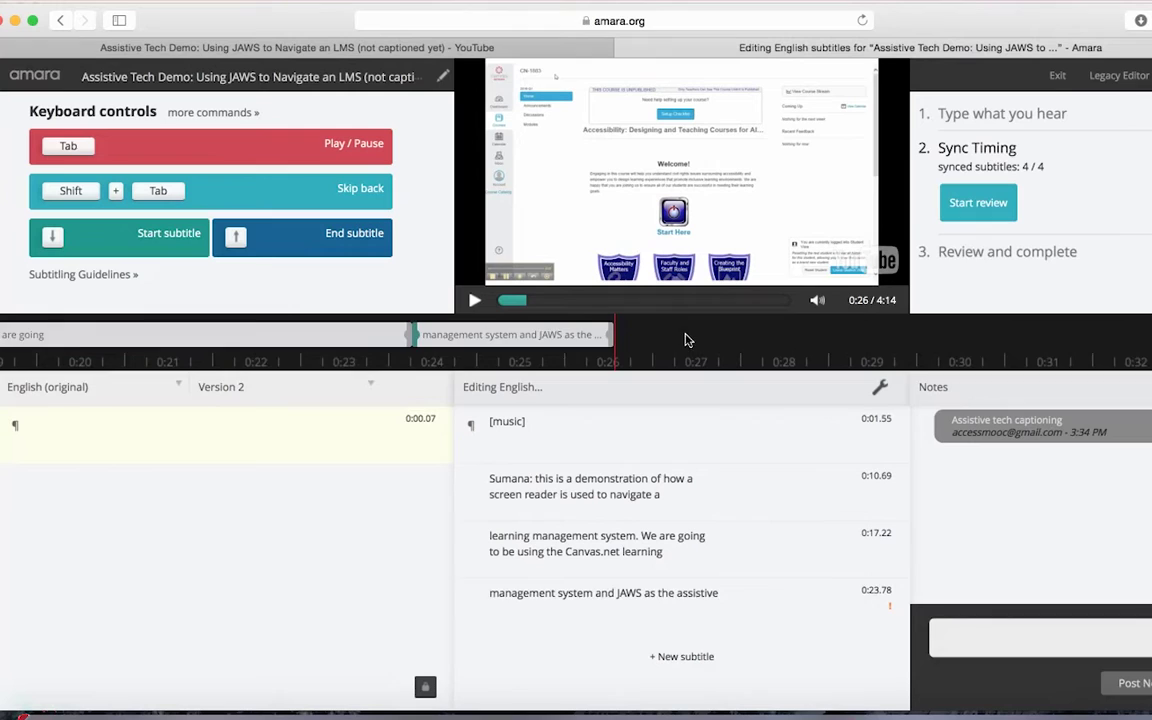
left_click_drag(684, 342, 853, 344)
left_click(336, 340)
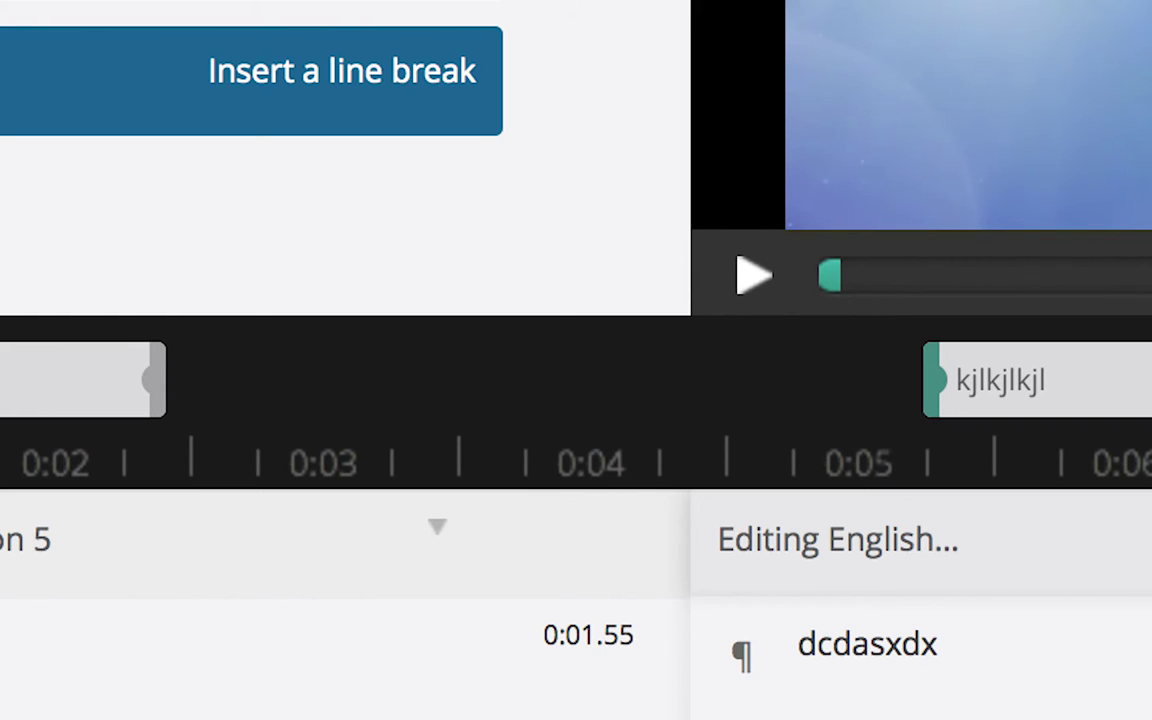
- Drag the first narration subtitle to start at 0:13.15 and replay to check timing
left_click(577, 272)
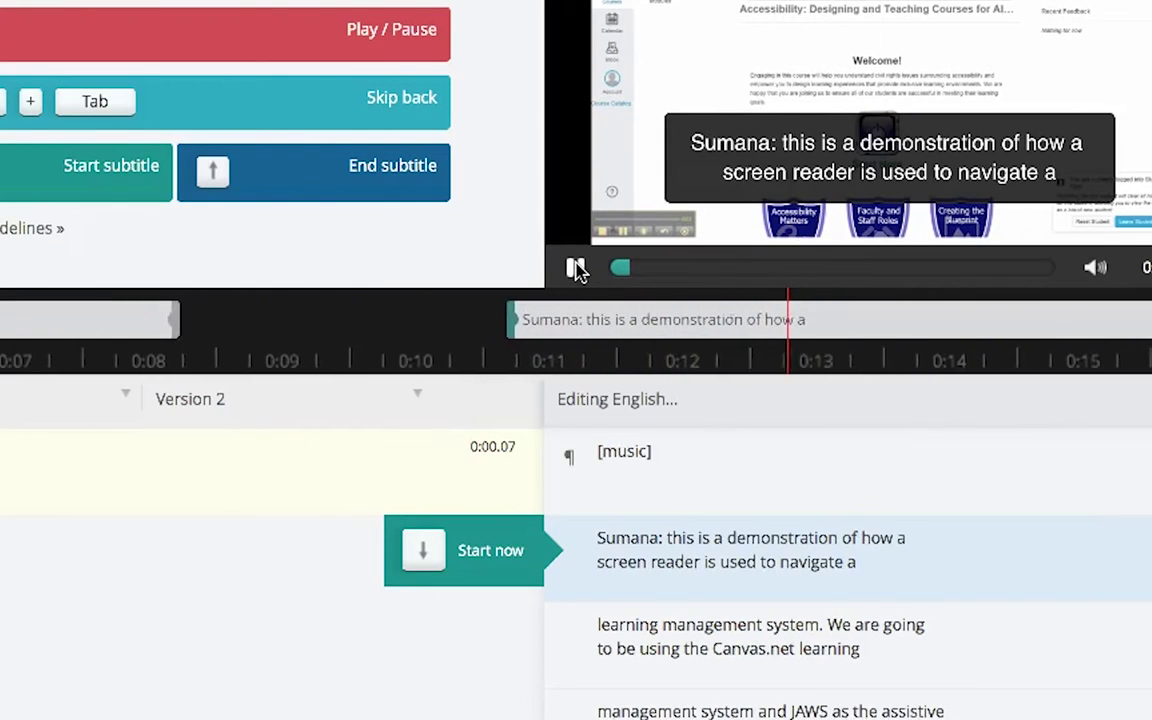
left_click(582, 268)
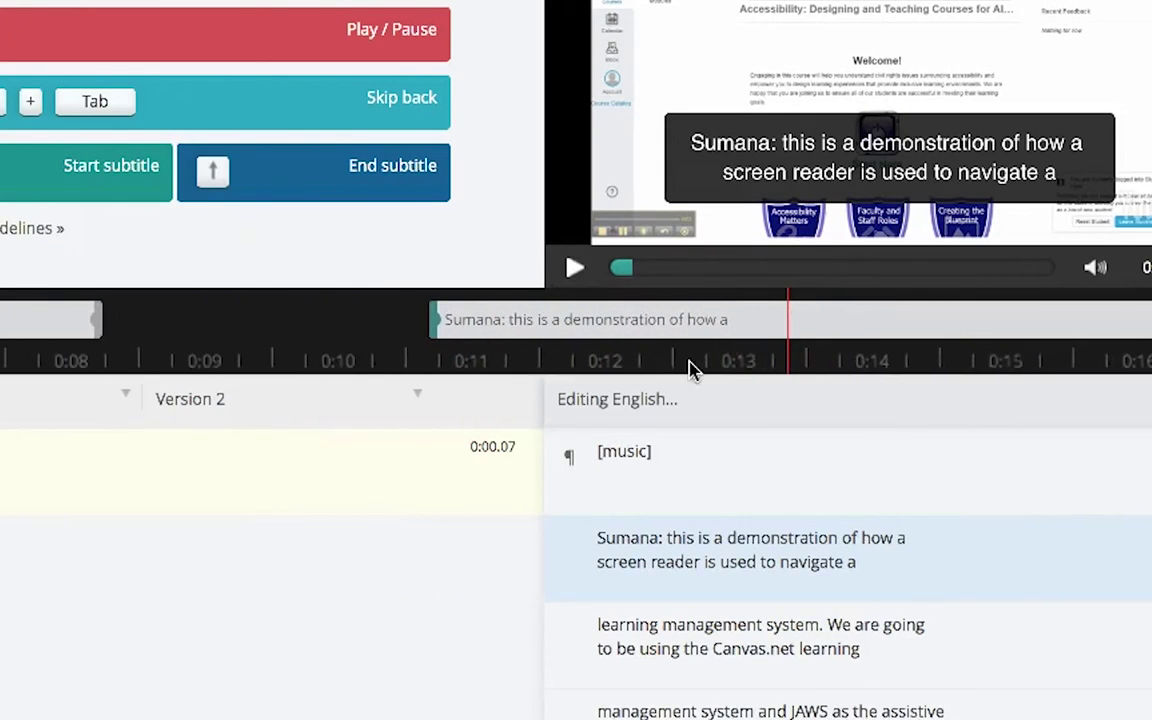
left_click_drag(434, 321, 753, 325)
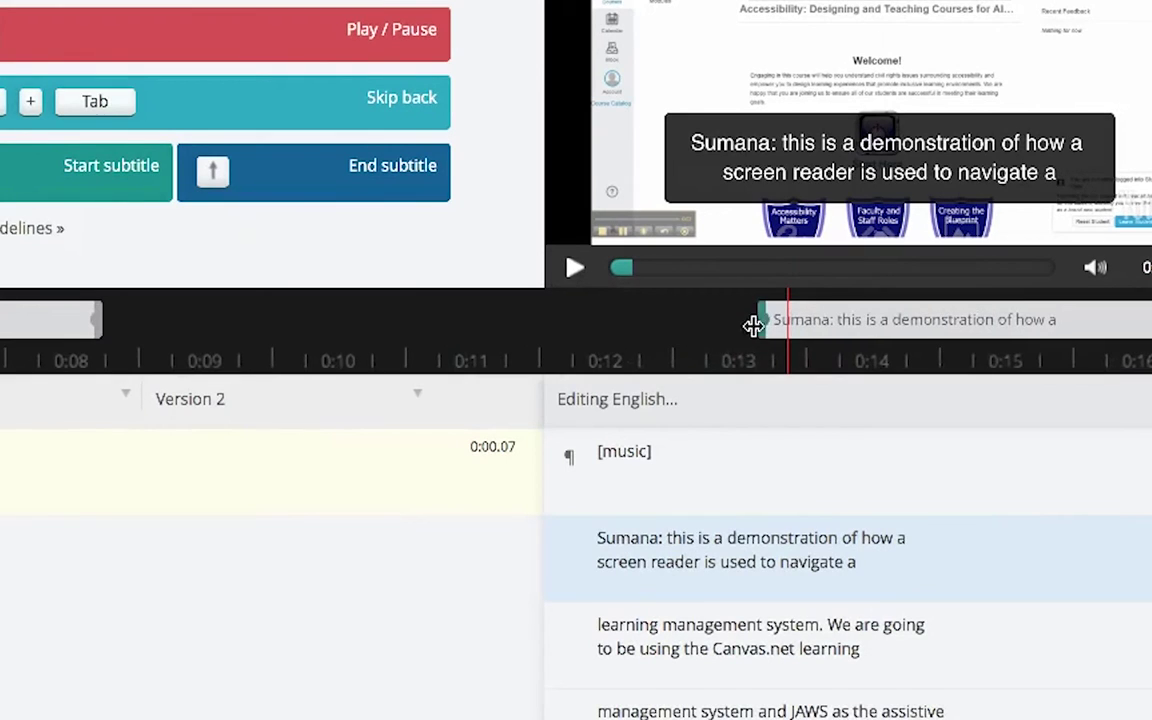
left_click(576, 268)
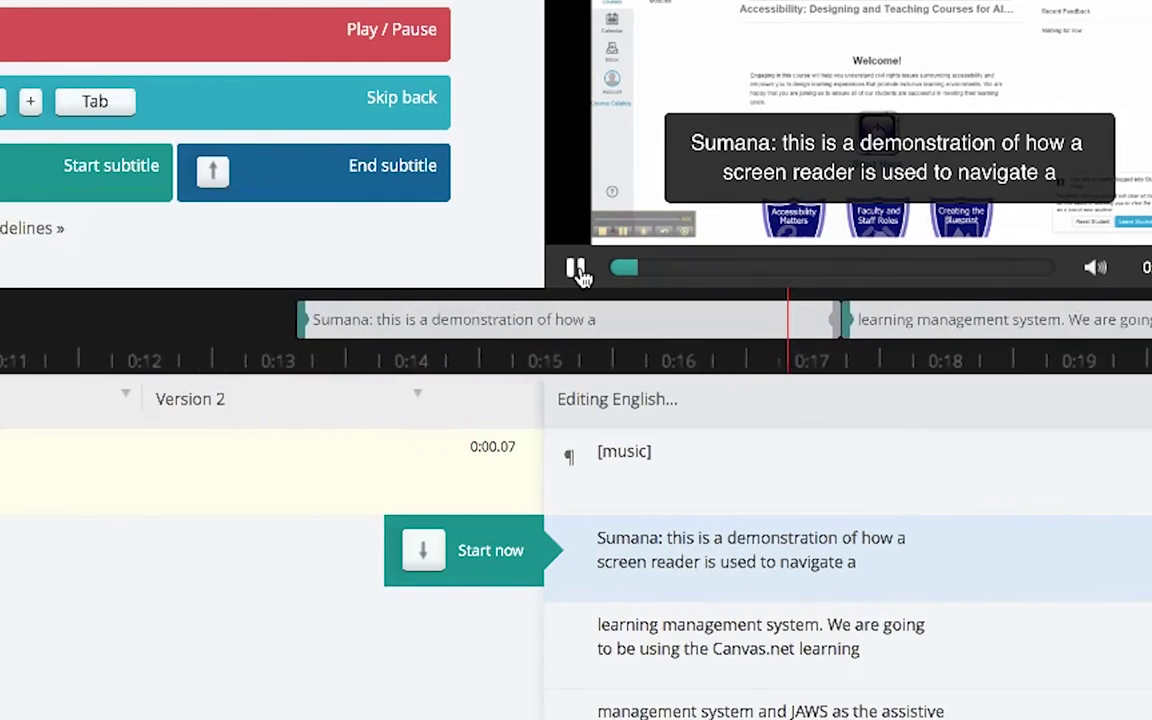
left_click(577, 270)
left_click(577, 270)
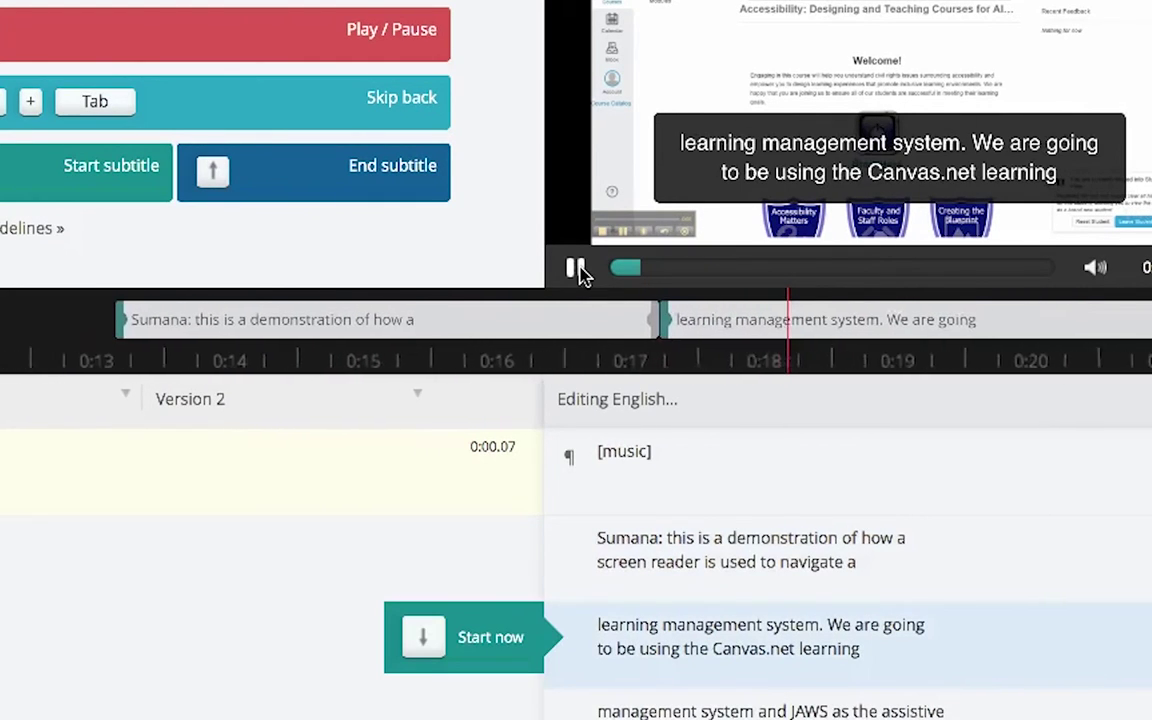
left_click(578, 270)
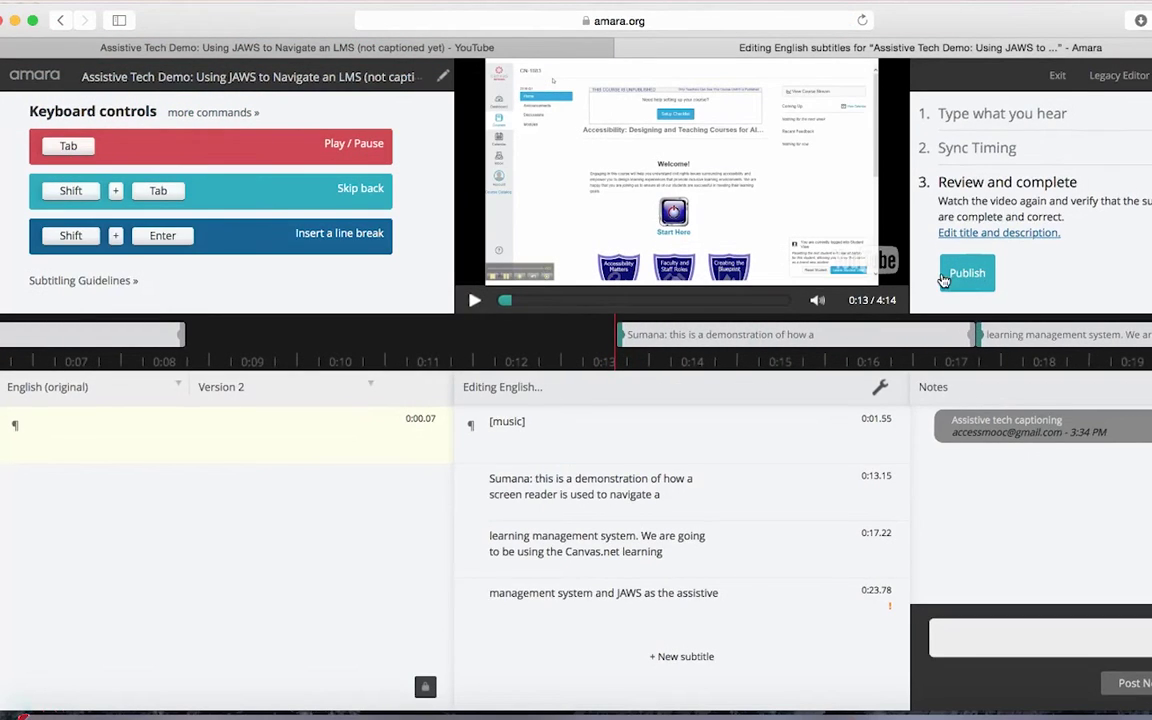
- Publish the English subtitles, then play the video with the interactive transcript shown
left_click(946, 278)
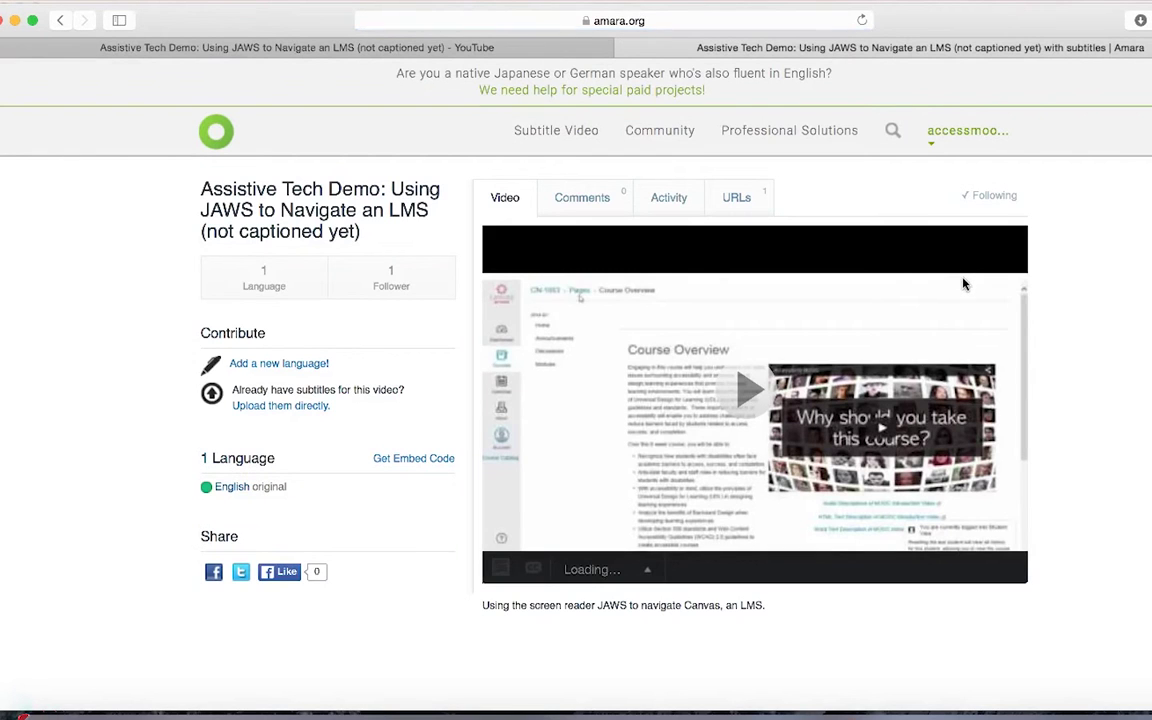
left_click(742, 392)
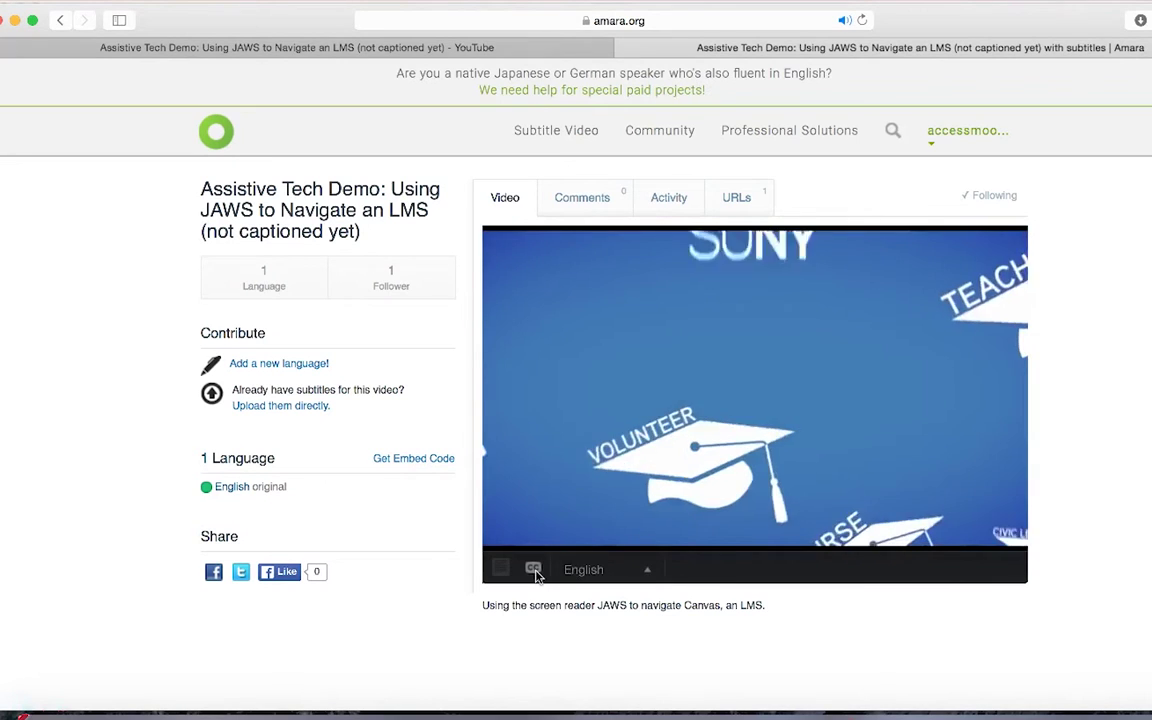
left_click(500, 569)
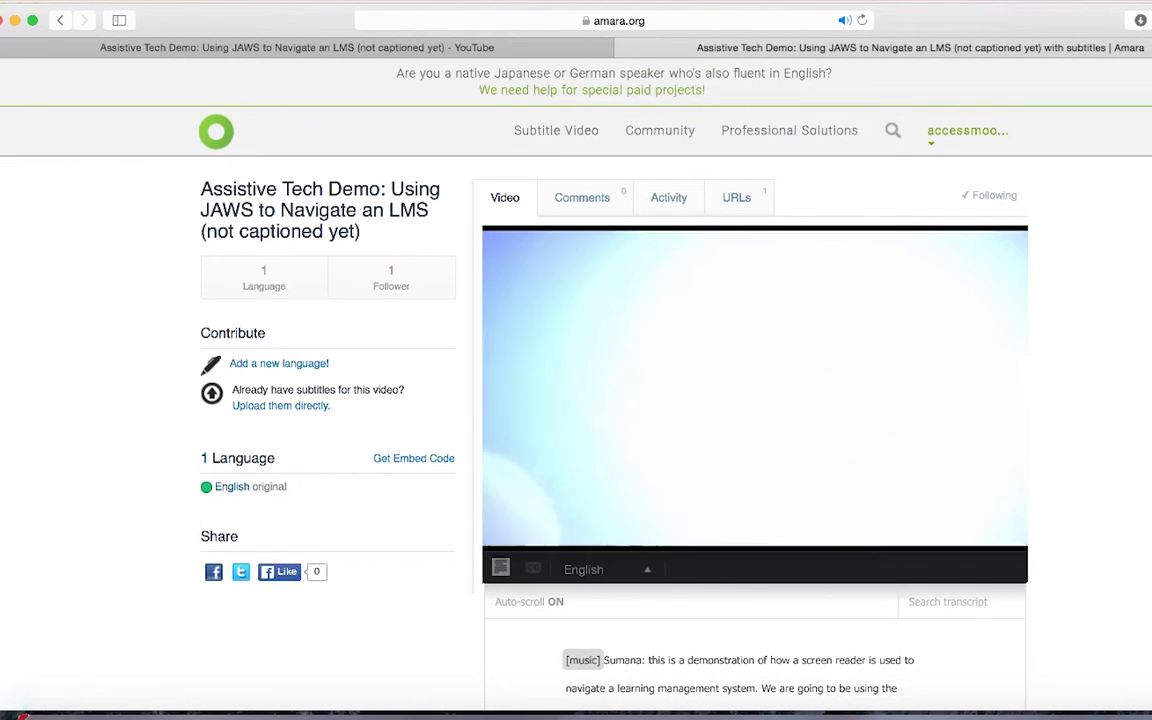
- Search the transcript for 'JAWS' and seek the video to the opening narration line
scroll(886, 468, "down", 3)
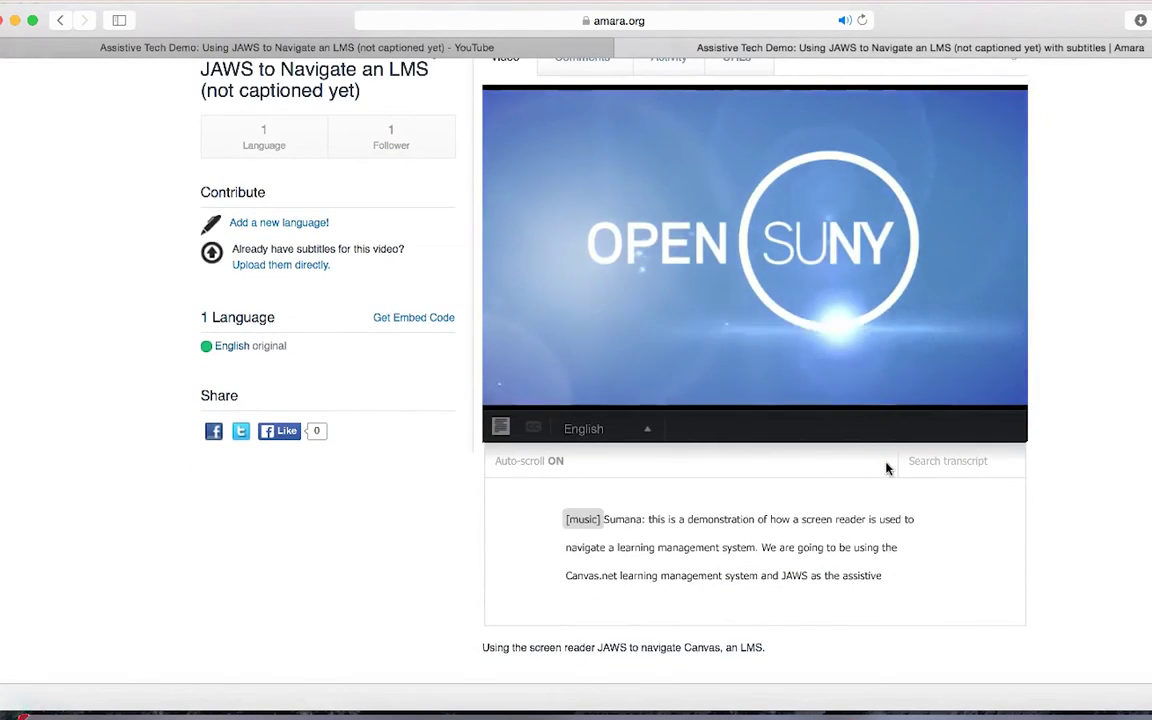
left_click(943, 461)
type("JAW")
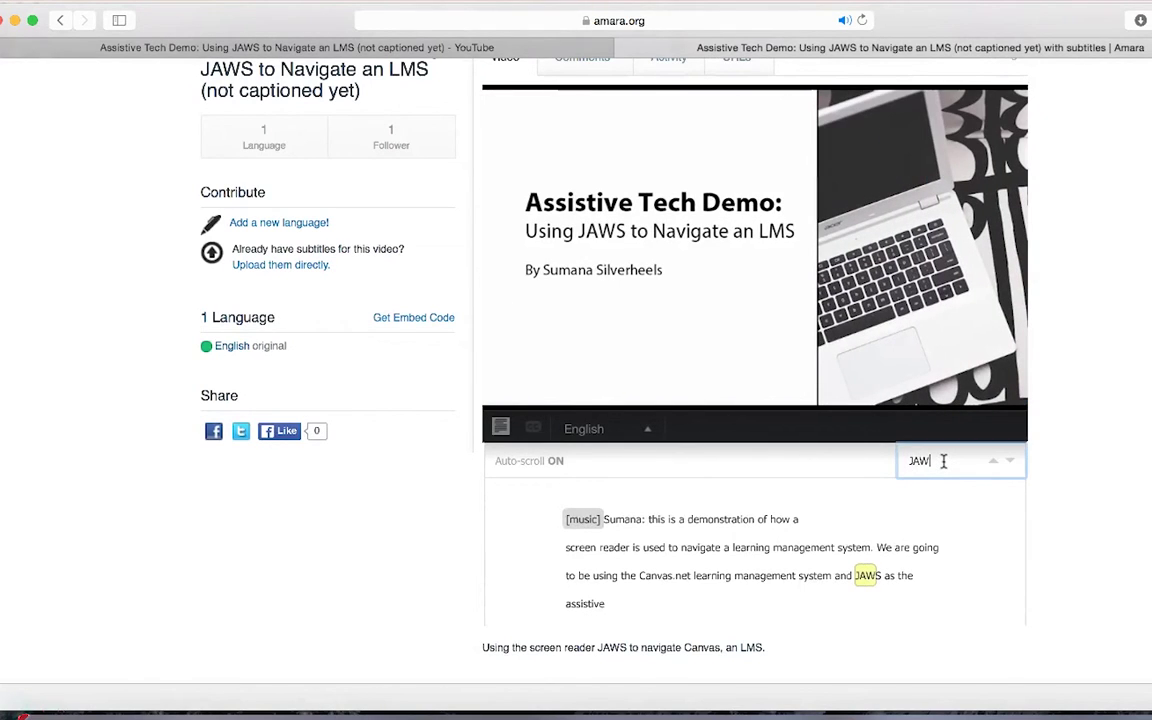
type("S")
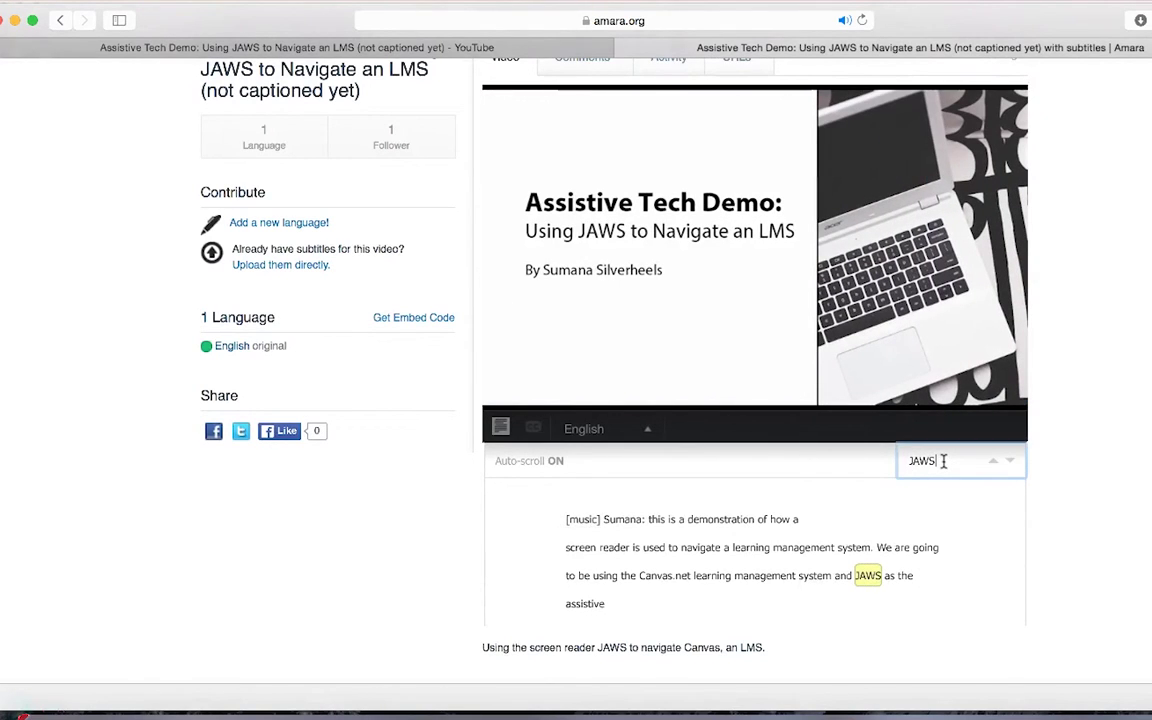
left_click(700, 555)
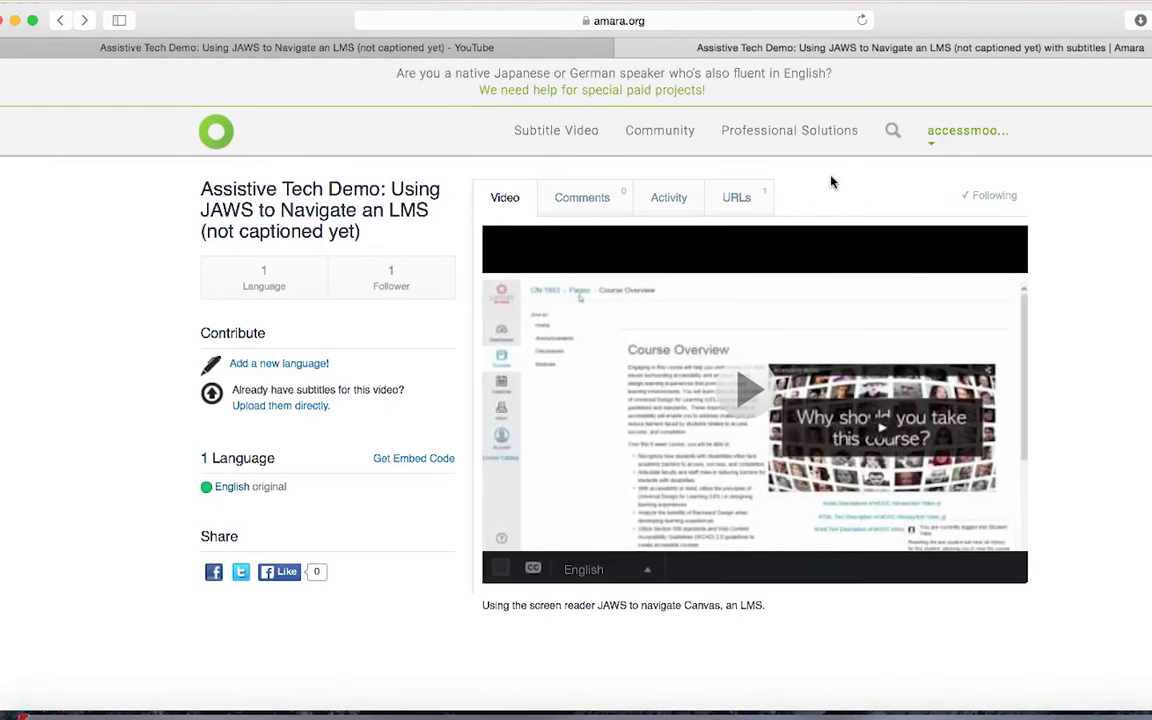
left_click(619, 20)
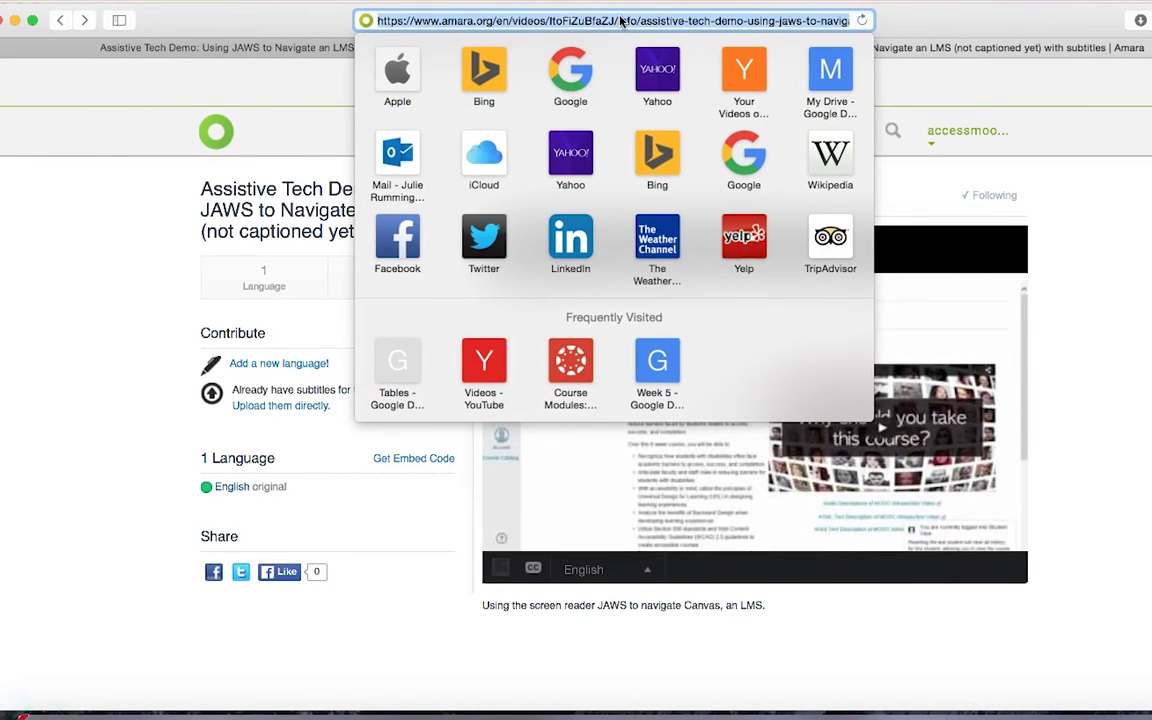
left_click(148, 169)
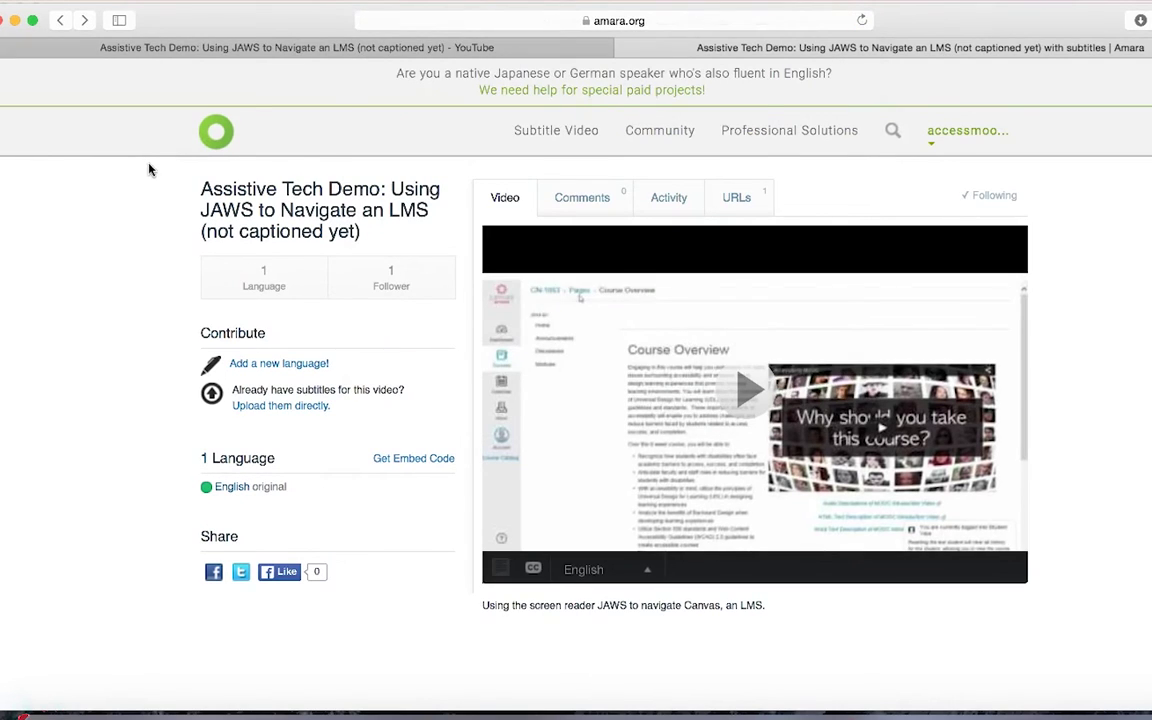